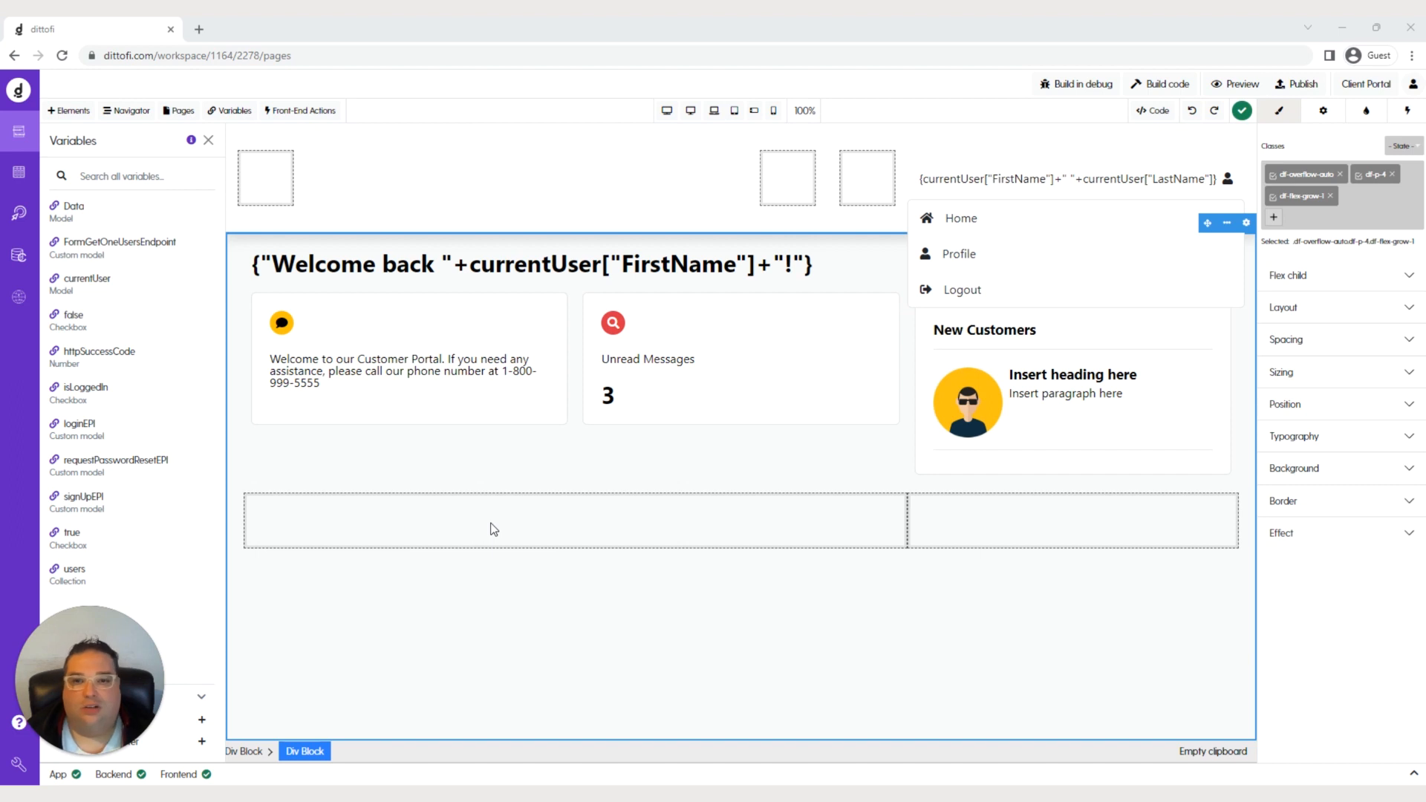
# Create a new back-end action and name it getNewCustomersEndpoint
pyautogui.click(20, 217)
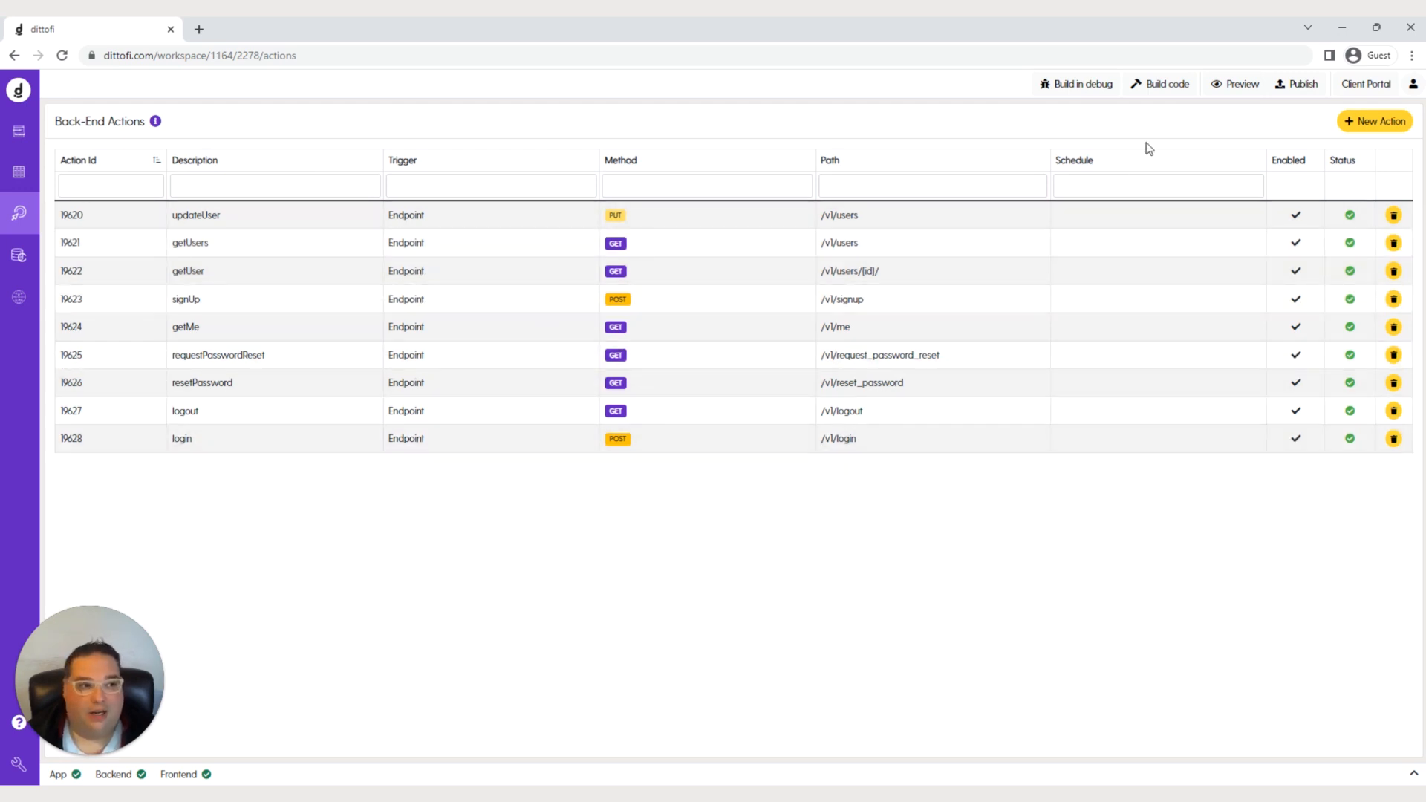
pyautogui.click(1375, 125)
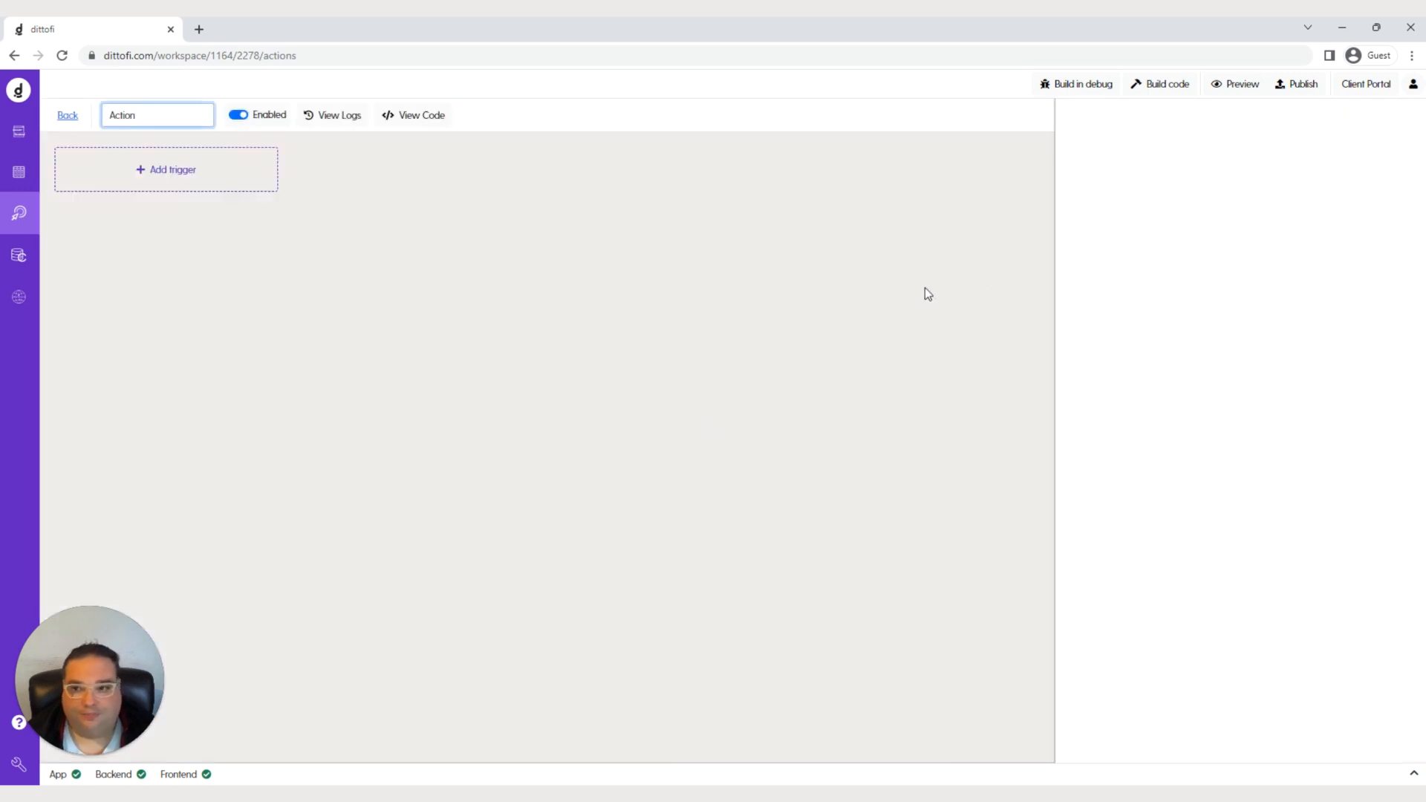
pyautogui.moveTo(134, 115); pyautogui.dragTo(104, 113)
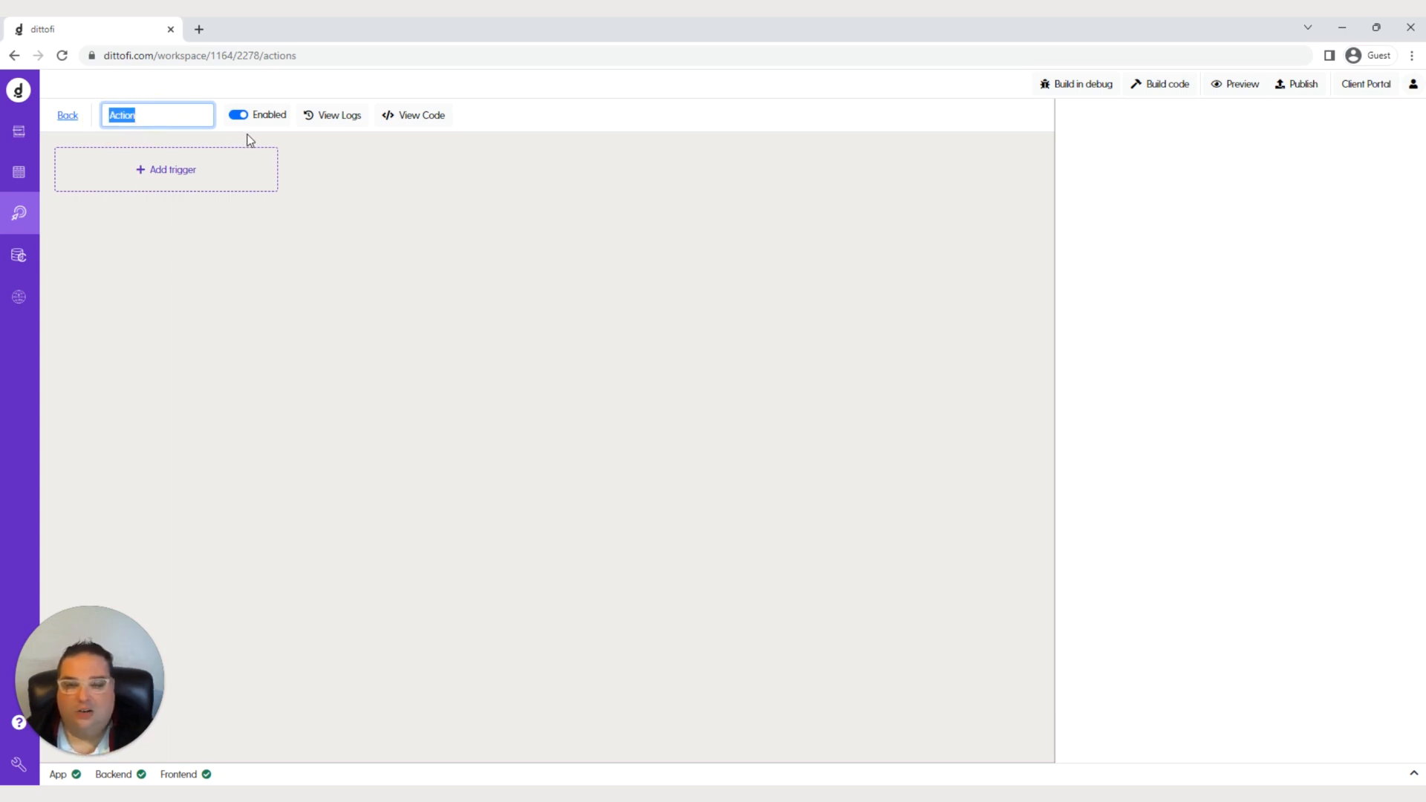
pyautogui.write('get')
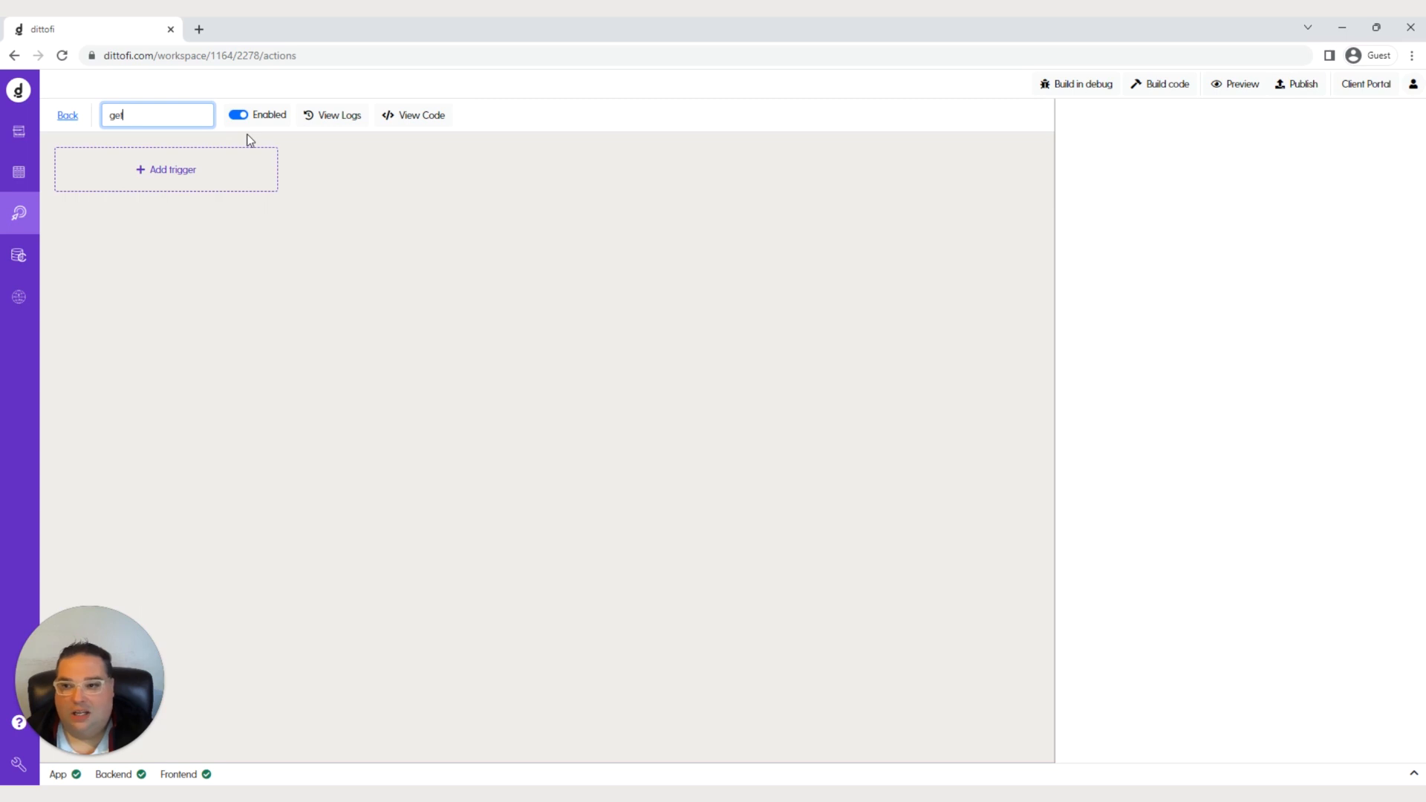
pyautogui.write('NewCustomers')
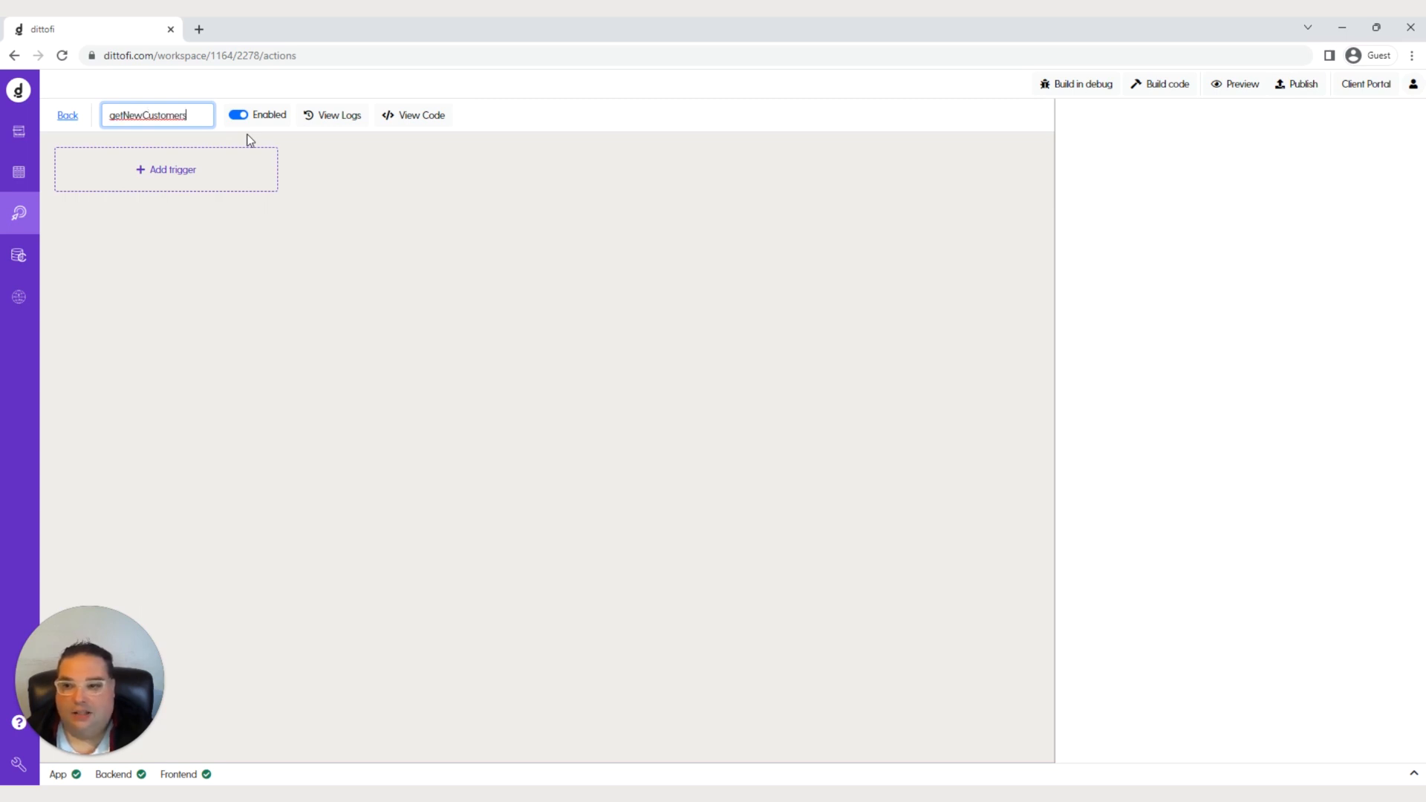
pyautogui.write('Endpoint')
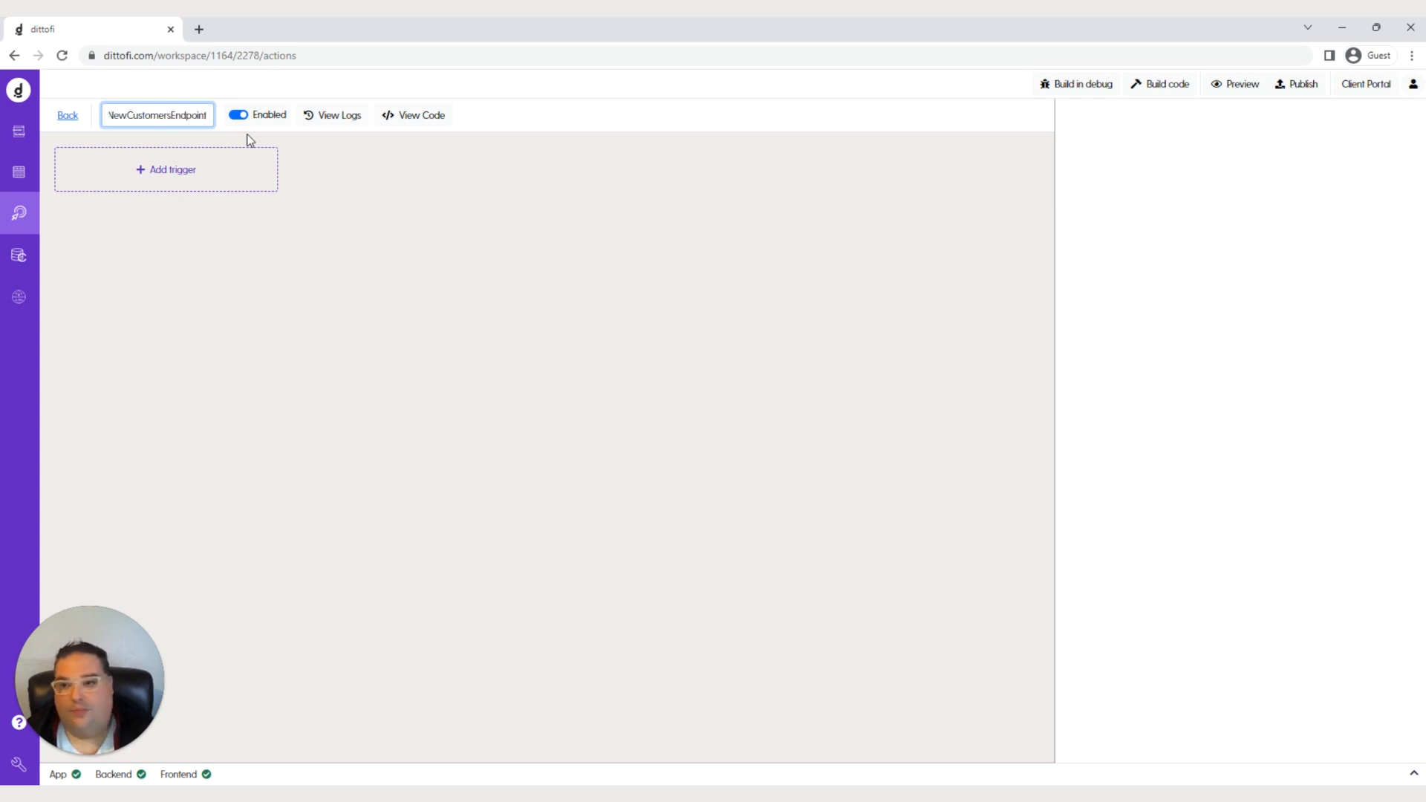
pyautogui.click(275, 246)
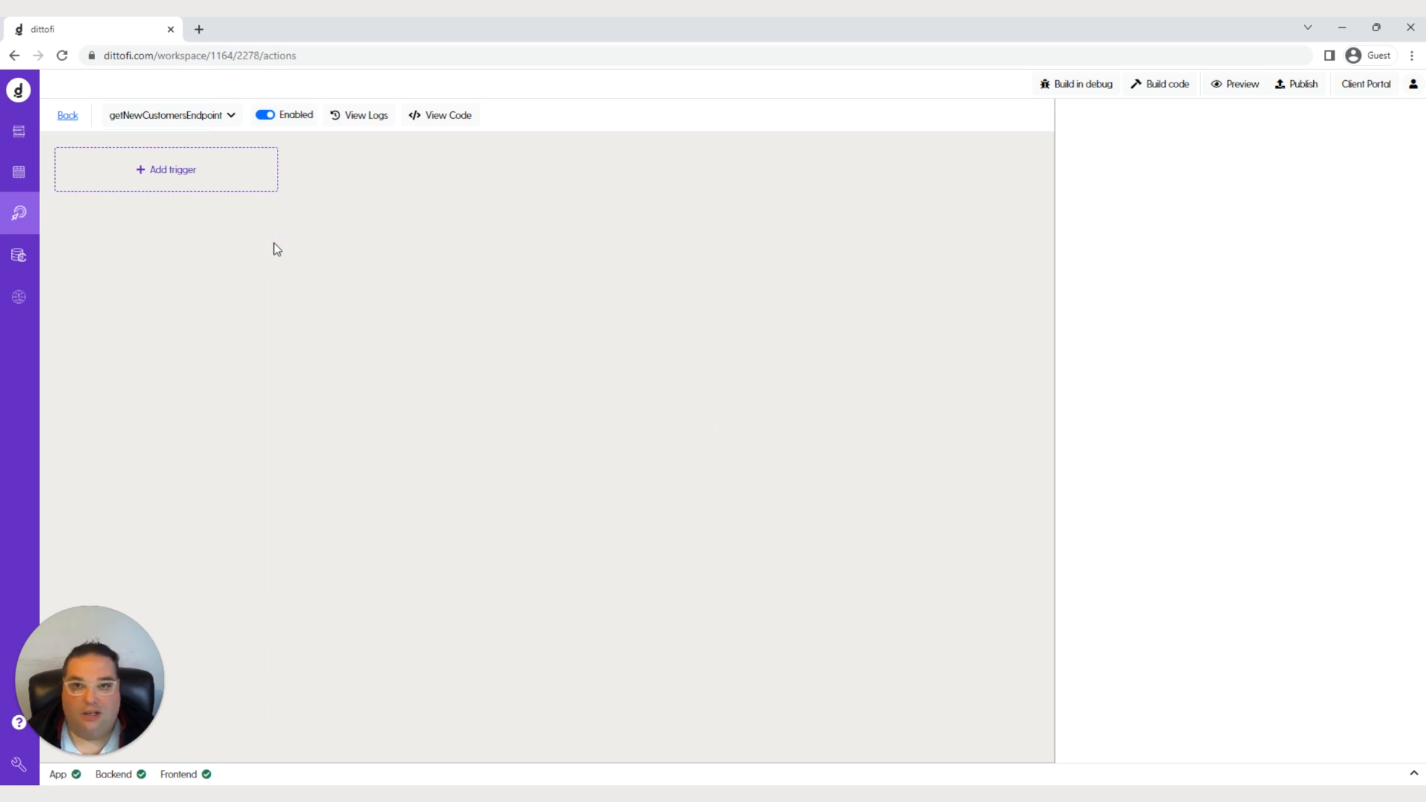
# Add an endpoint trigger to the action and set its path to /v1/getnewcustomers
pyautogui.click(159, 177)
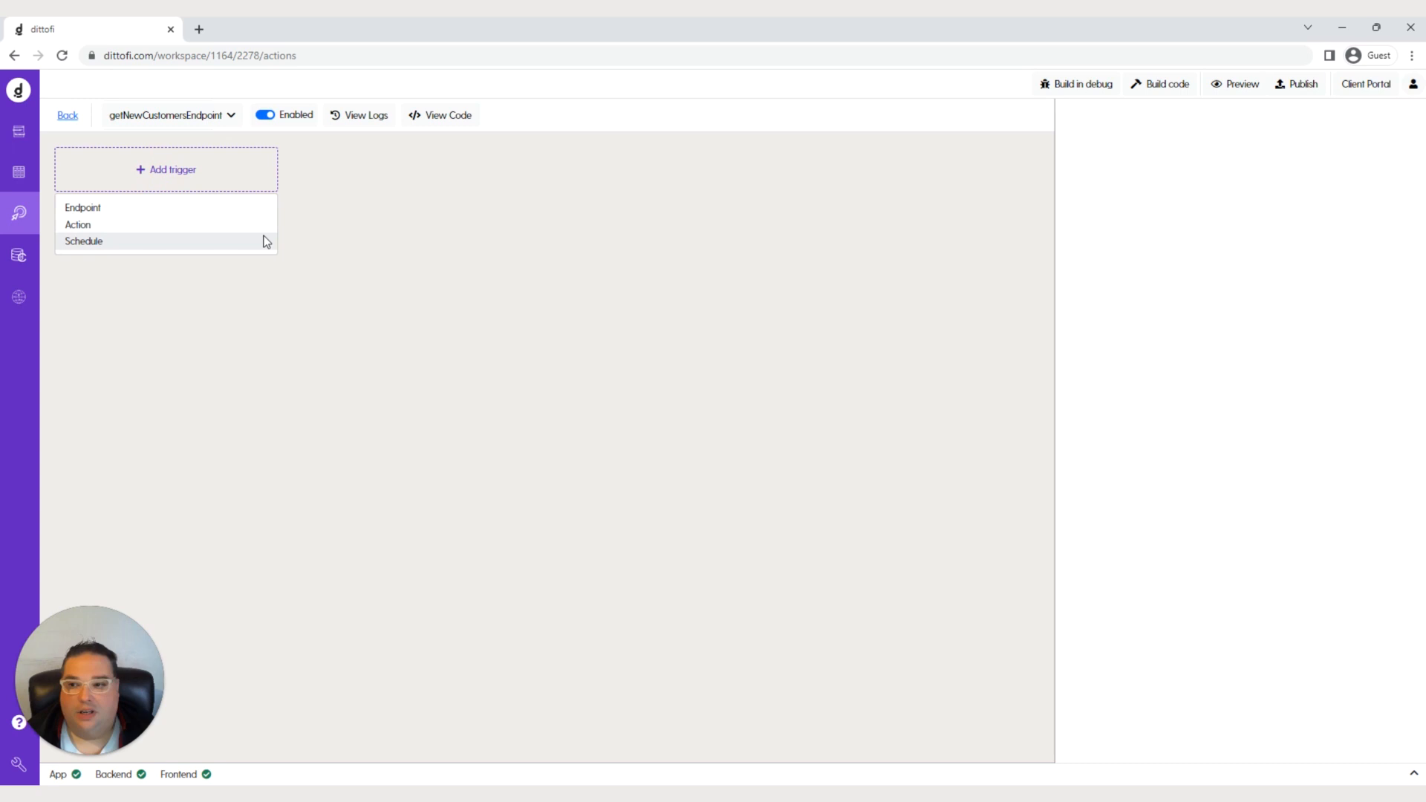
pyautogui.click(188, 208)
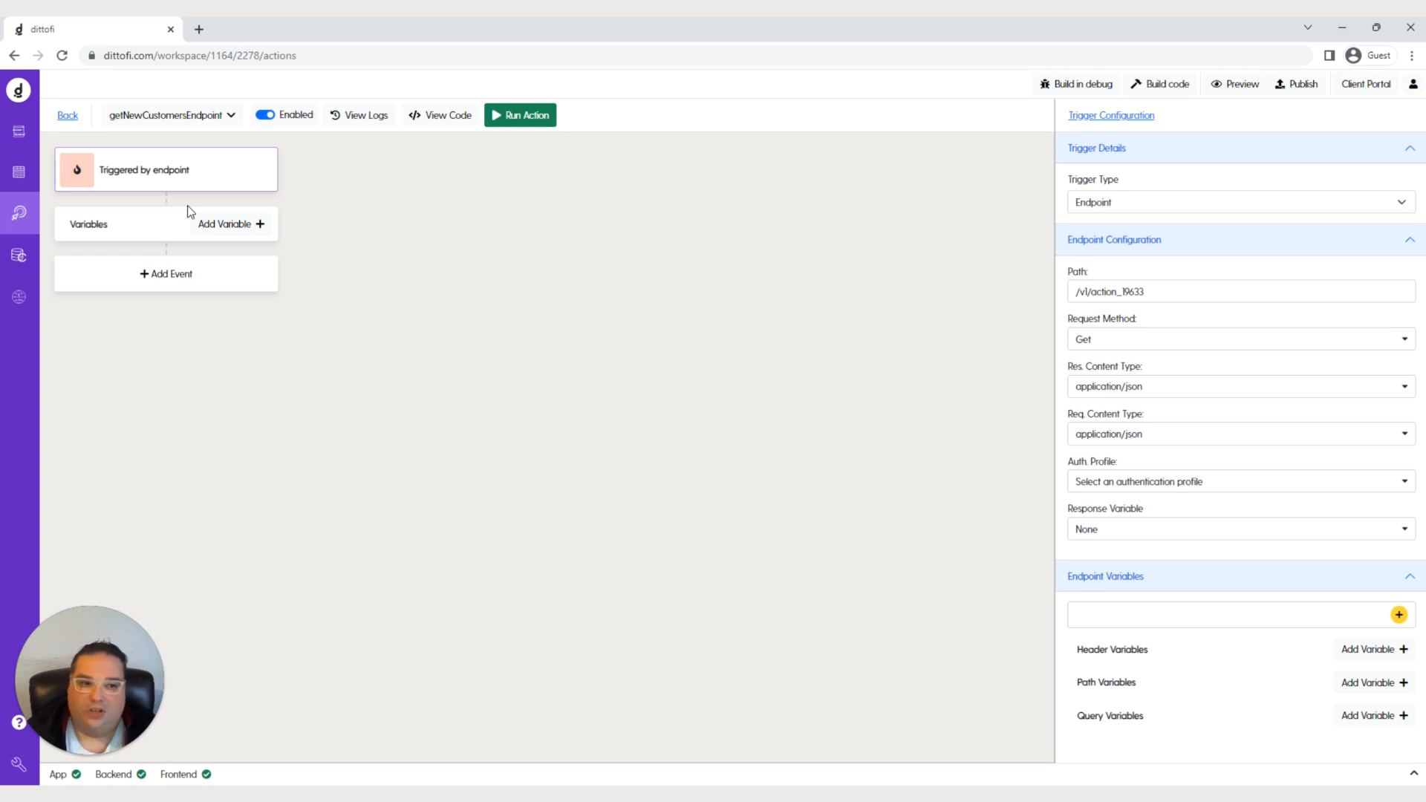
pyautogui.click(1164, 293)
pyautogui.moveTo(1165, 293); pyautogui.dragTo(1081, 293)
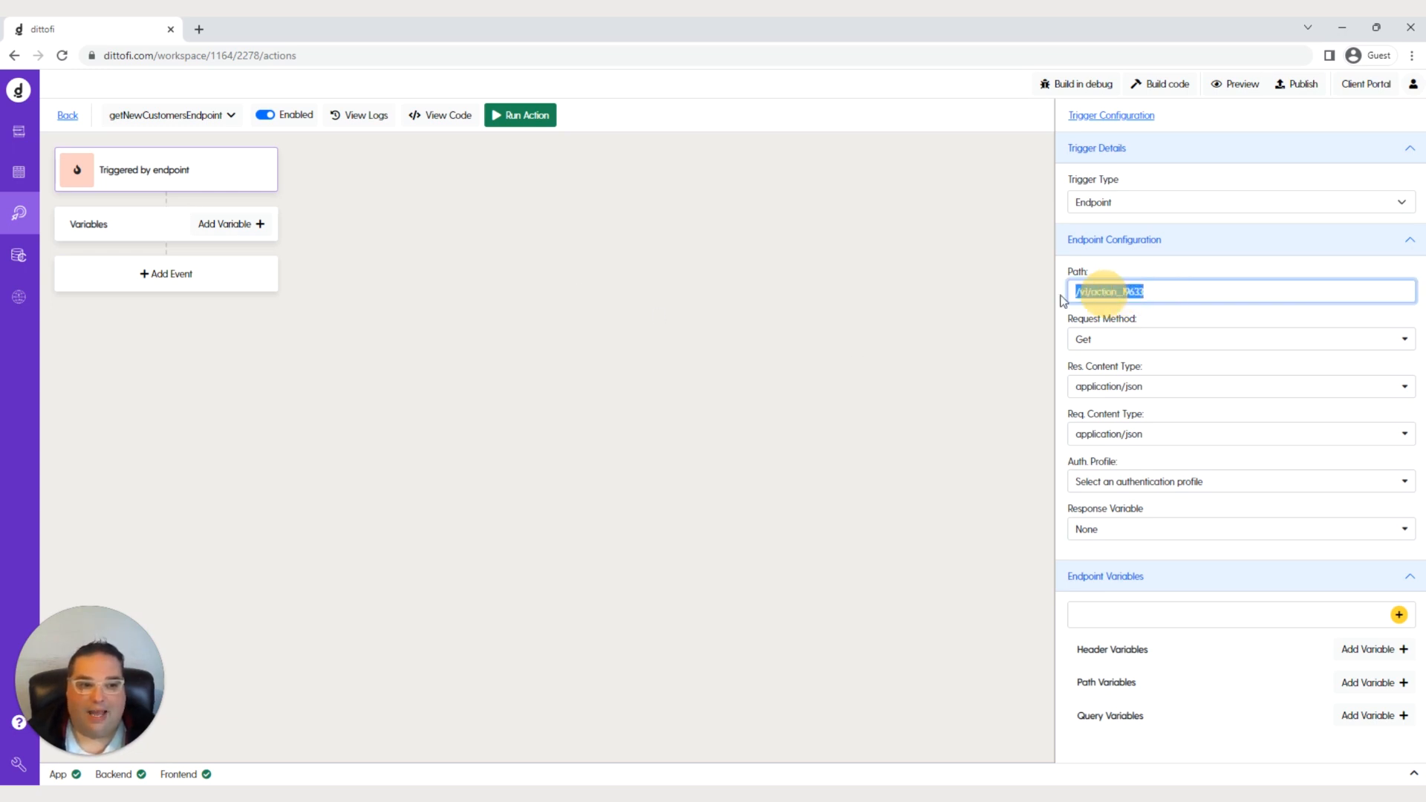
pyautogui.click(1175, 294)
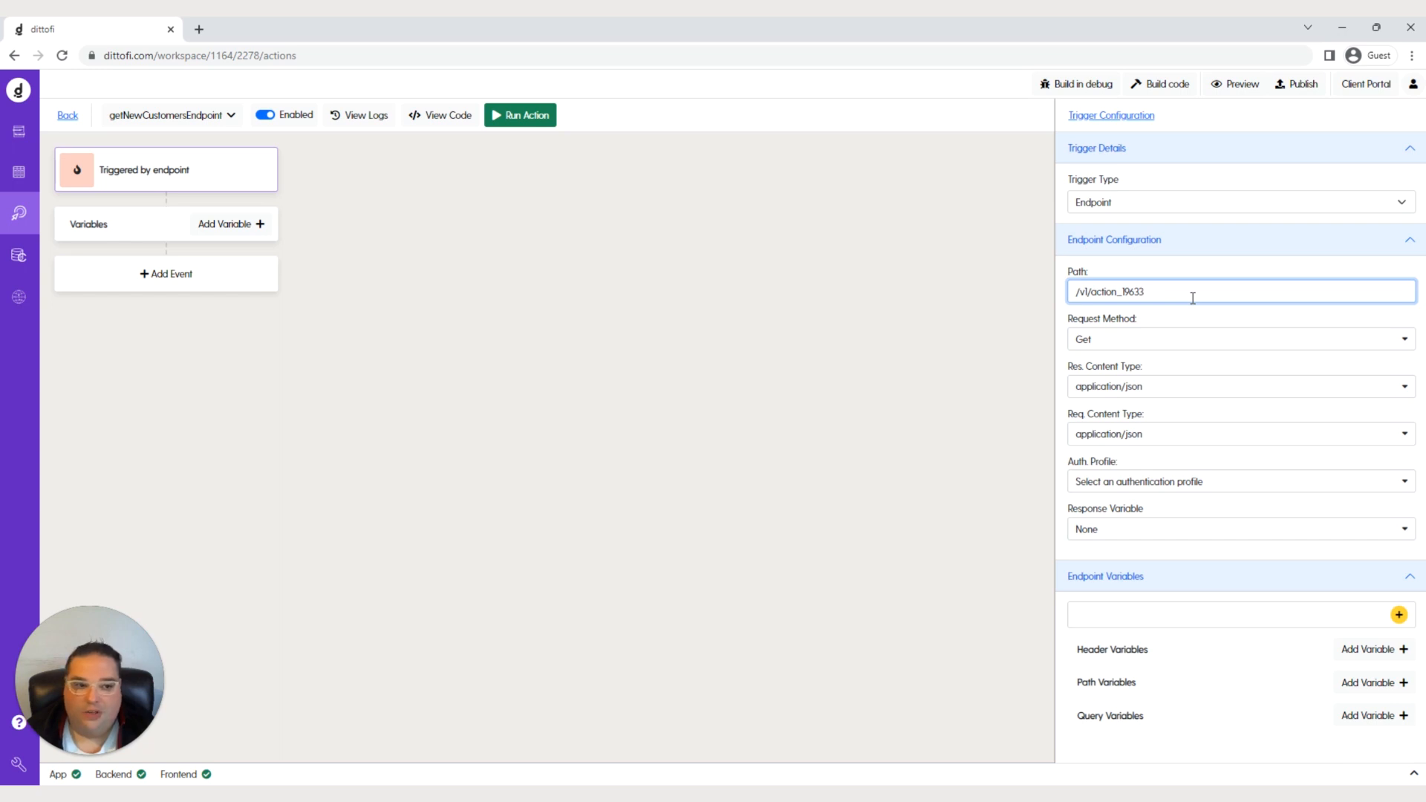
pyautogui.press('BackSpace')
pyautogui.press('BackSpace')
pyautogui.press('BackSpace')
pyautogui.press('BackSpace')
pyautogui.press('BackSpace')
pyautogui.press('BackSpace')
pyautogui.press('BackSpace')
pyautogui.press('BackSpace')
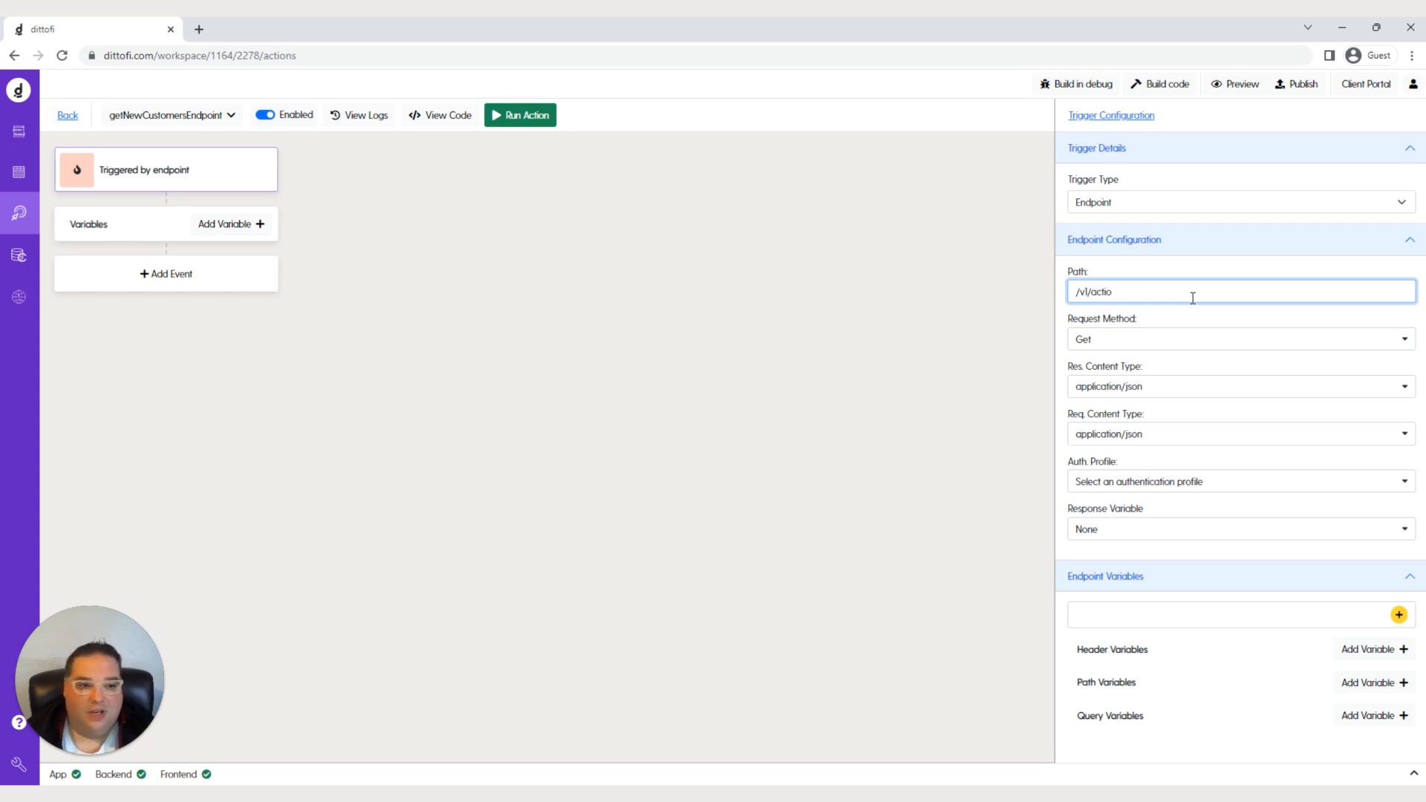
pyautogui.press('BackSpace')
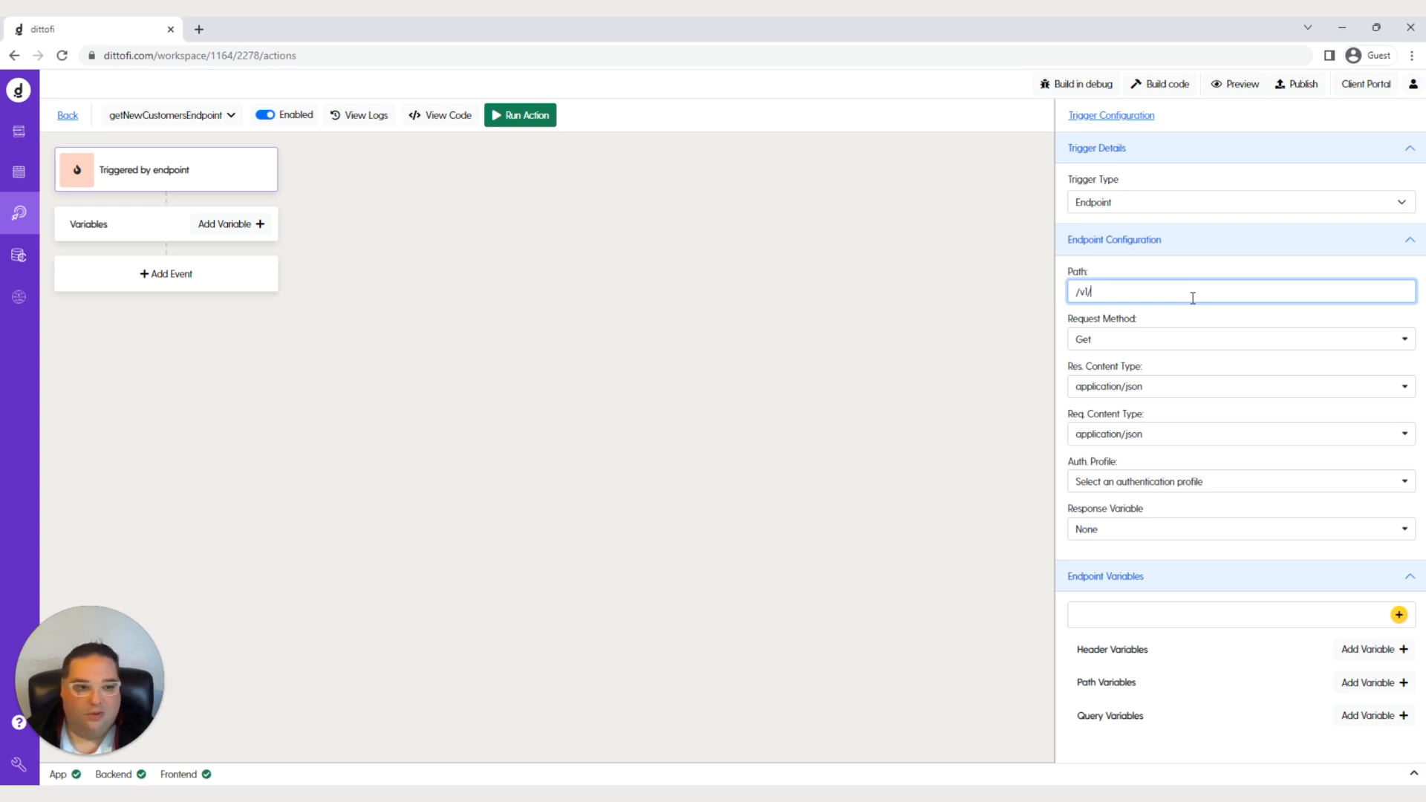
pyautogui.write('getnewc')
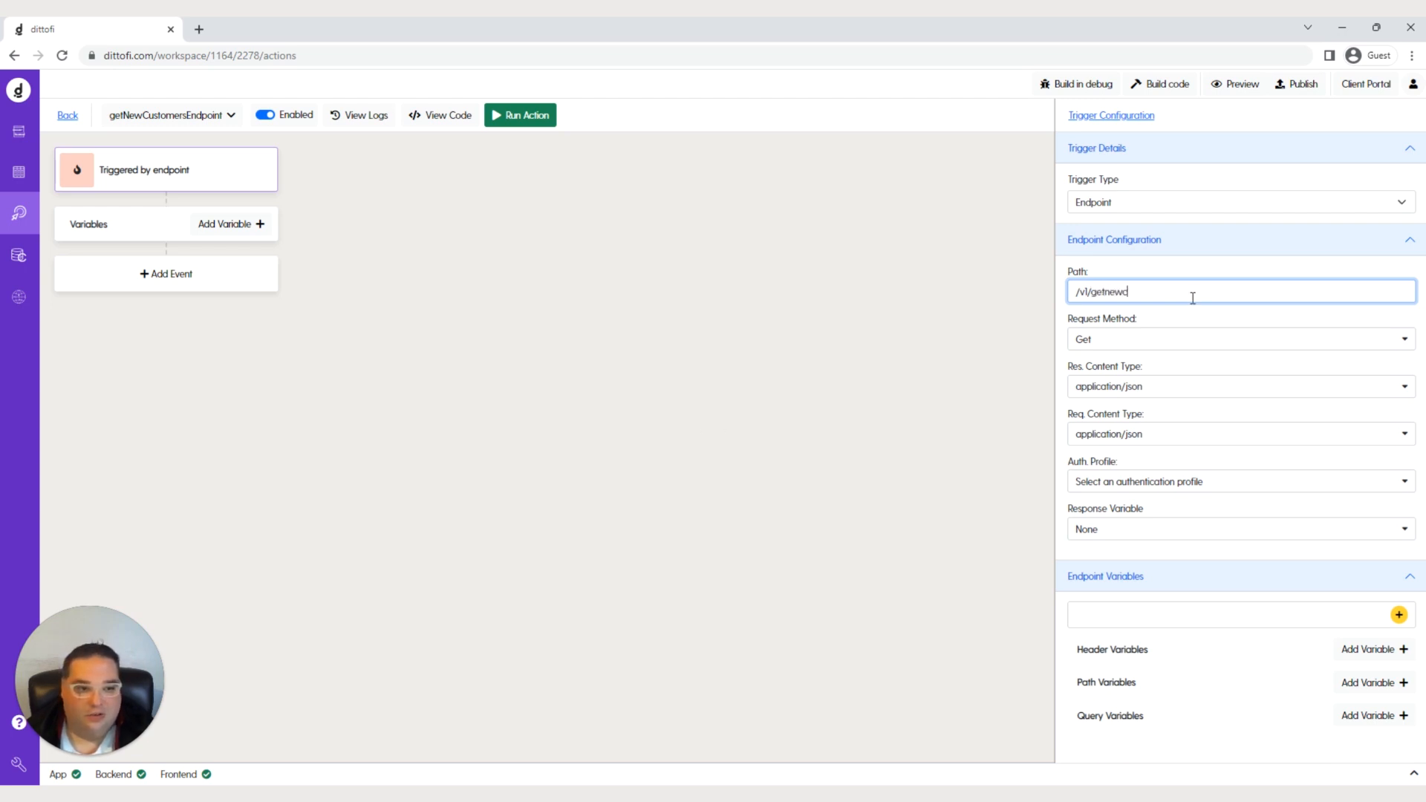
pyautogui.write('ustomers')
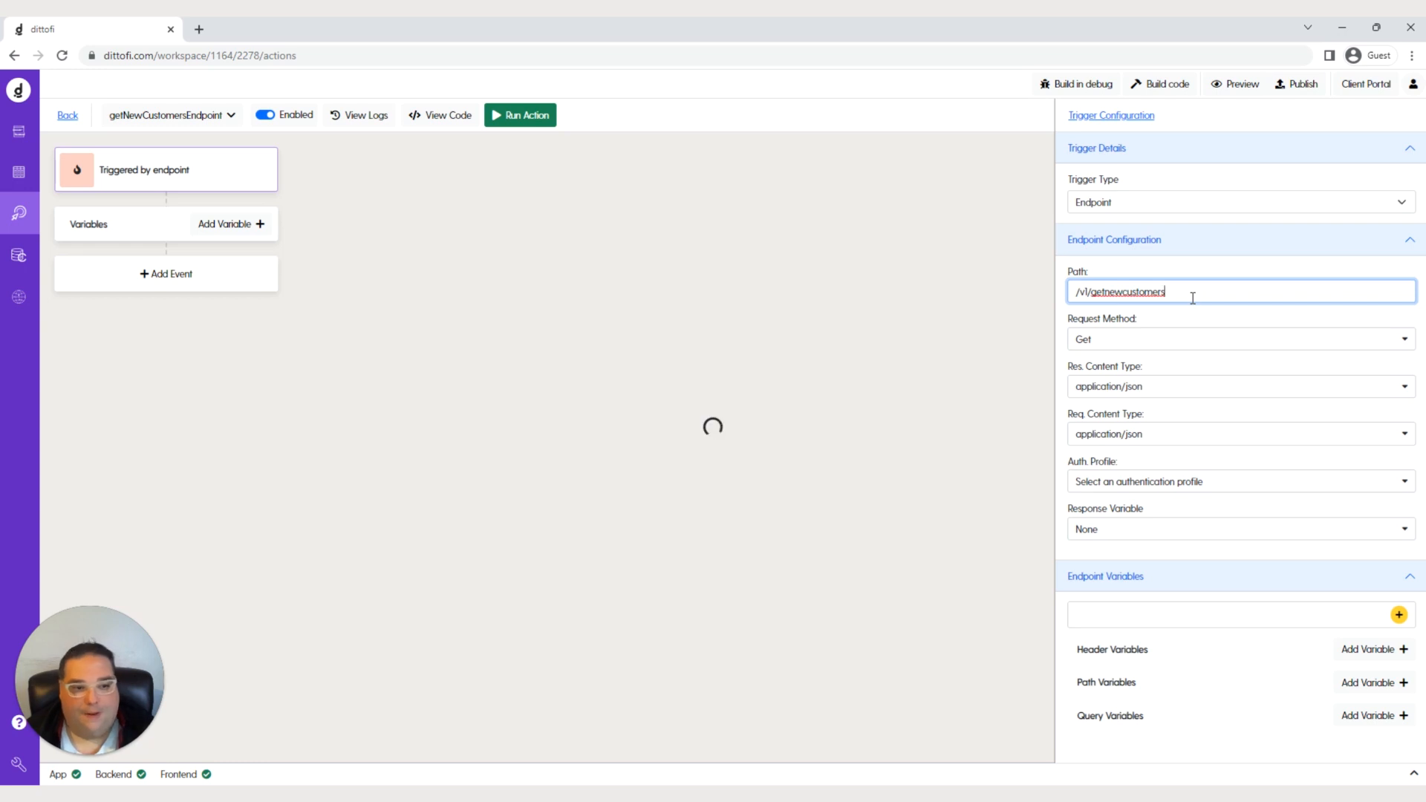
pyautogui.click(814, 342)
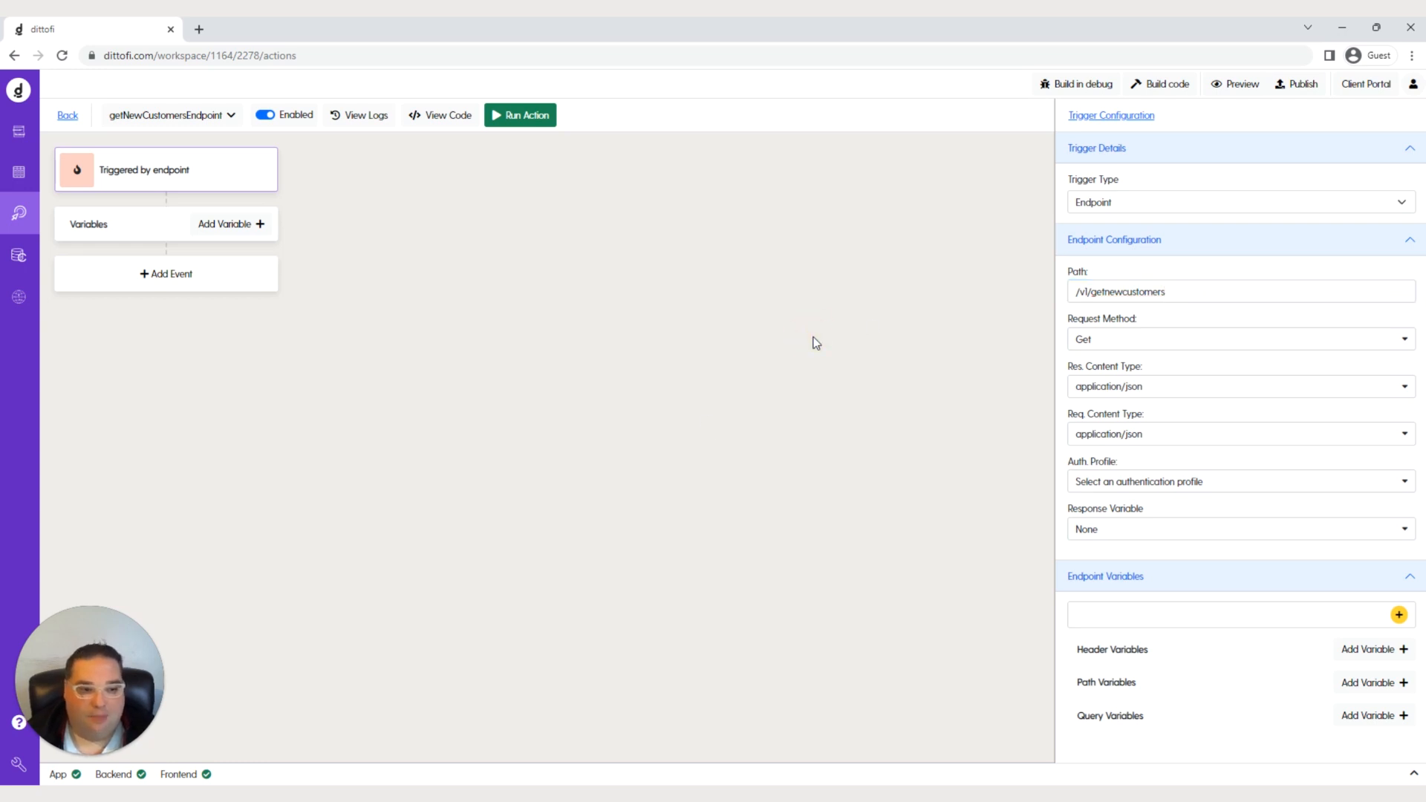
pyautogui.click(1120, 531)
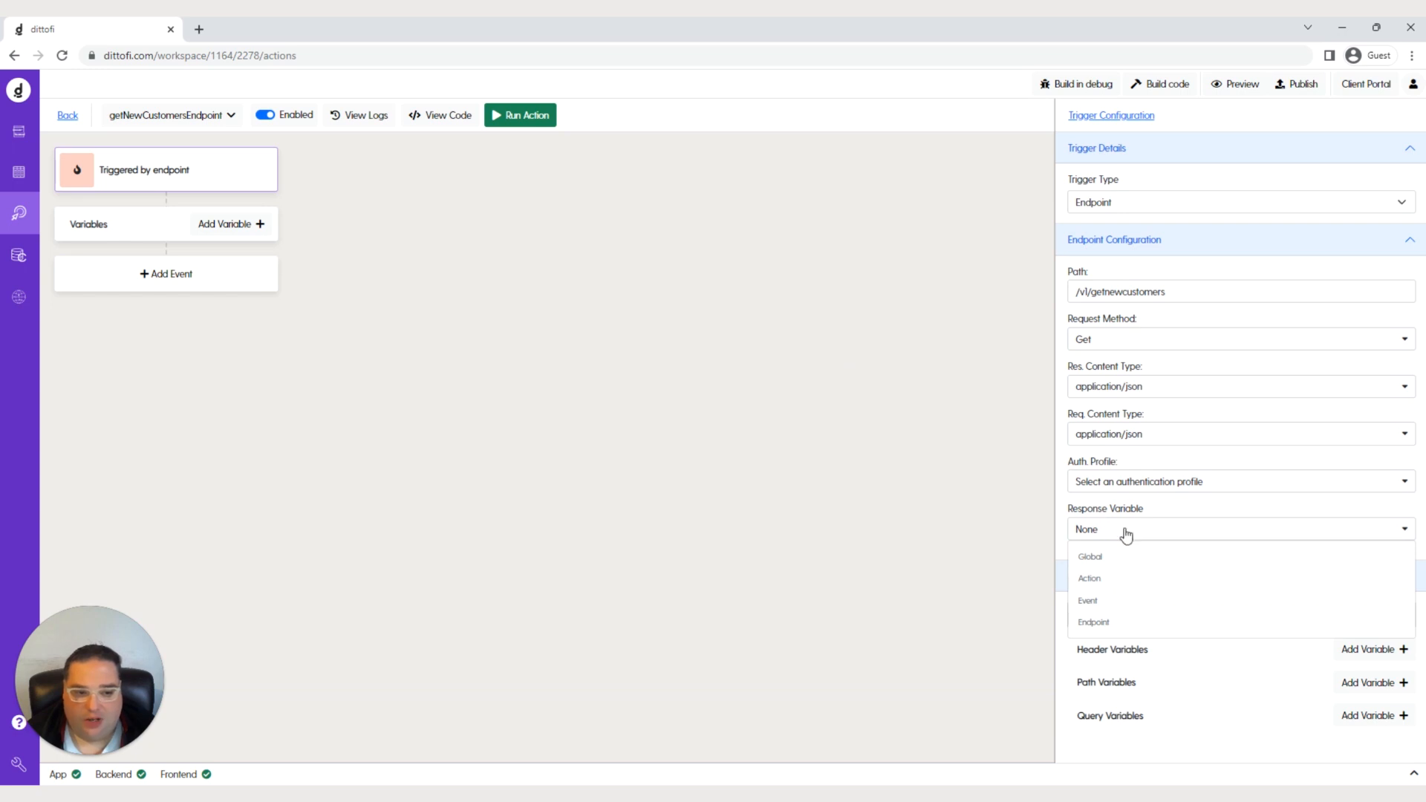
pyautogui.click(1125, 537)
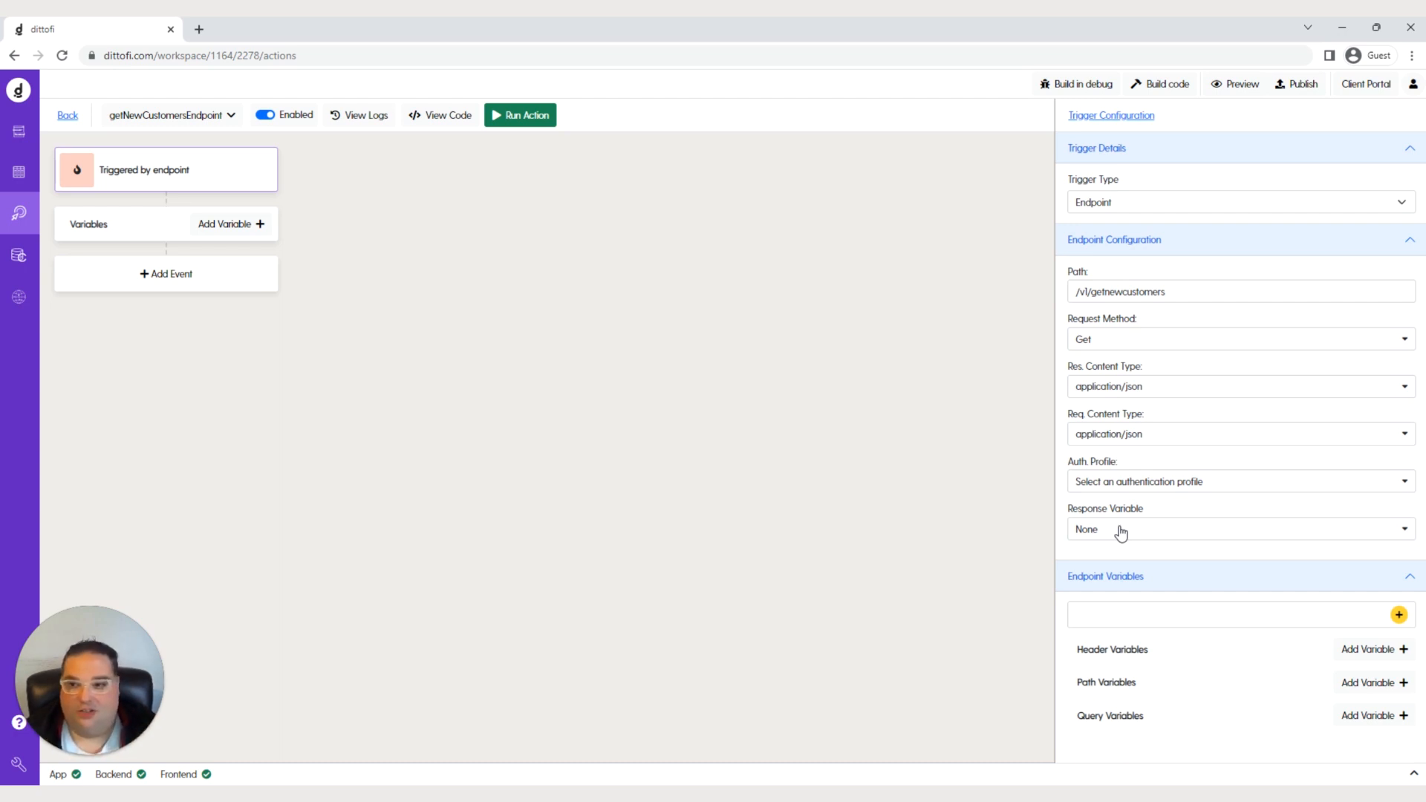
pyautogui.click(238, 230)
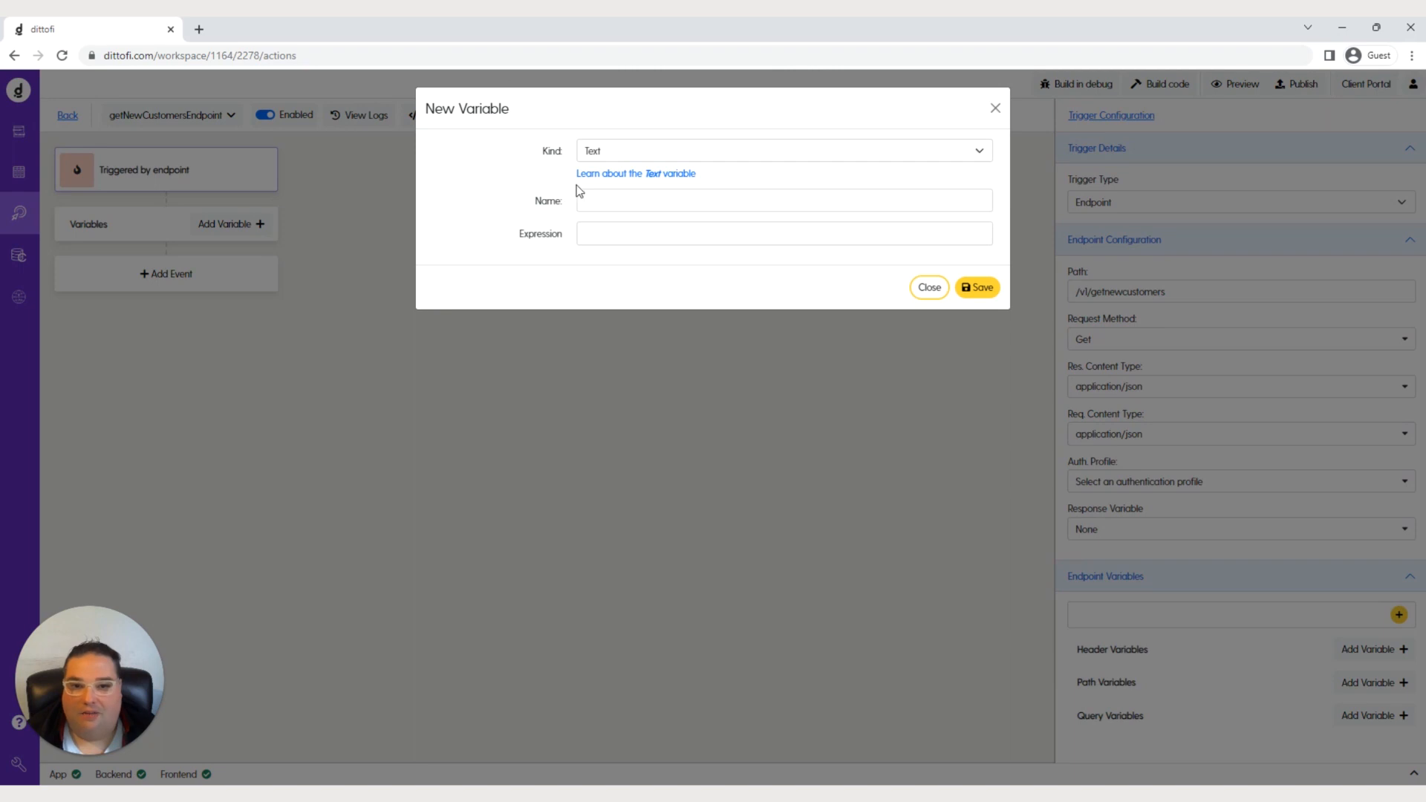
pyautogui.click(611, 154)
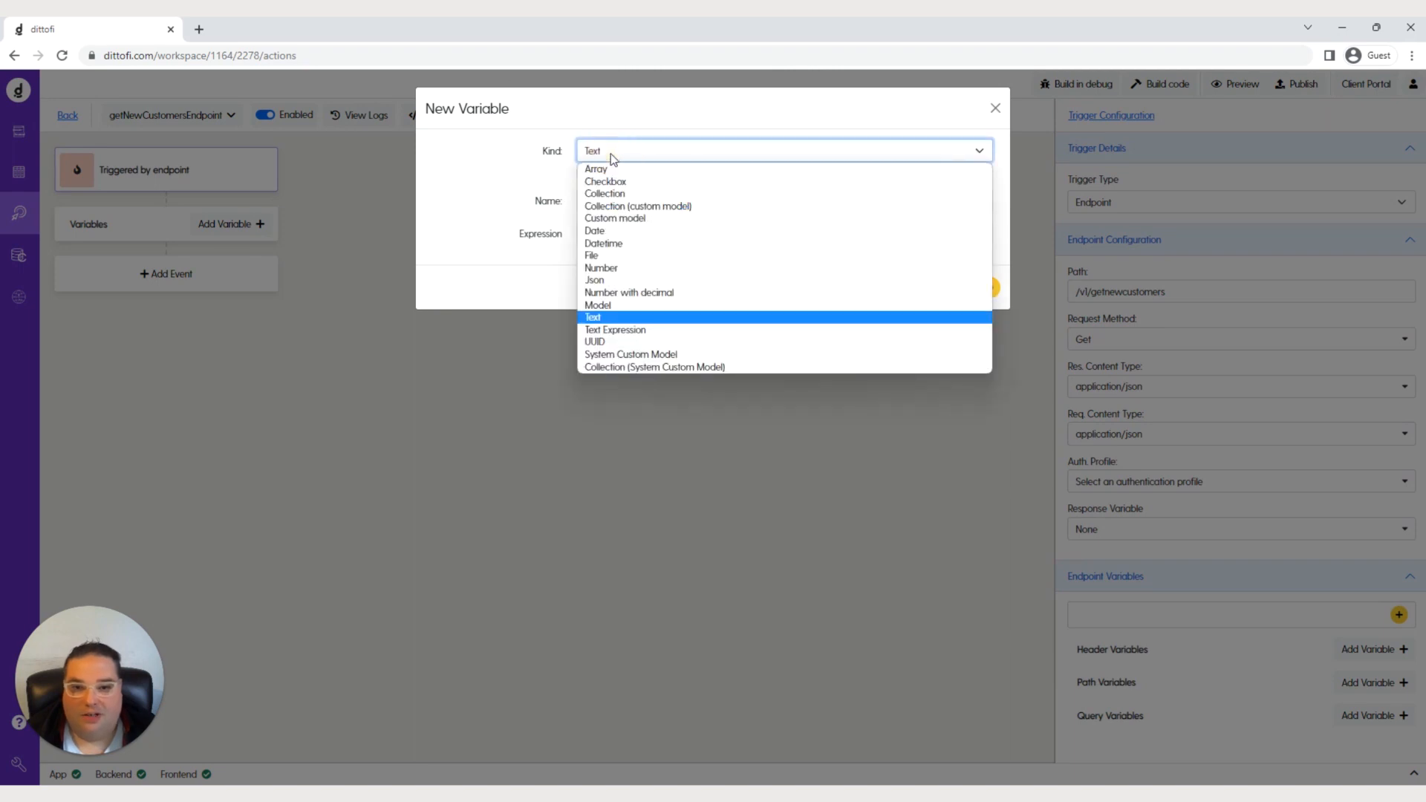
pyautogui.click(620, 195)
pyautogui.click(632, 198)
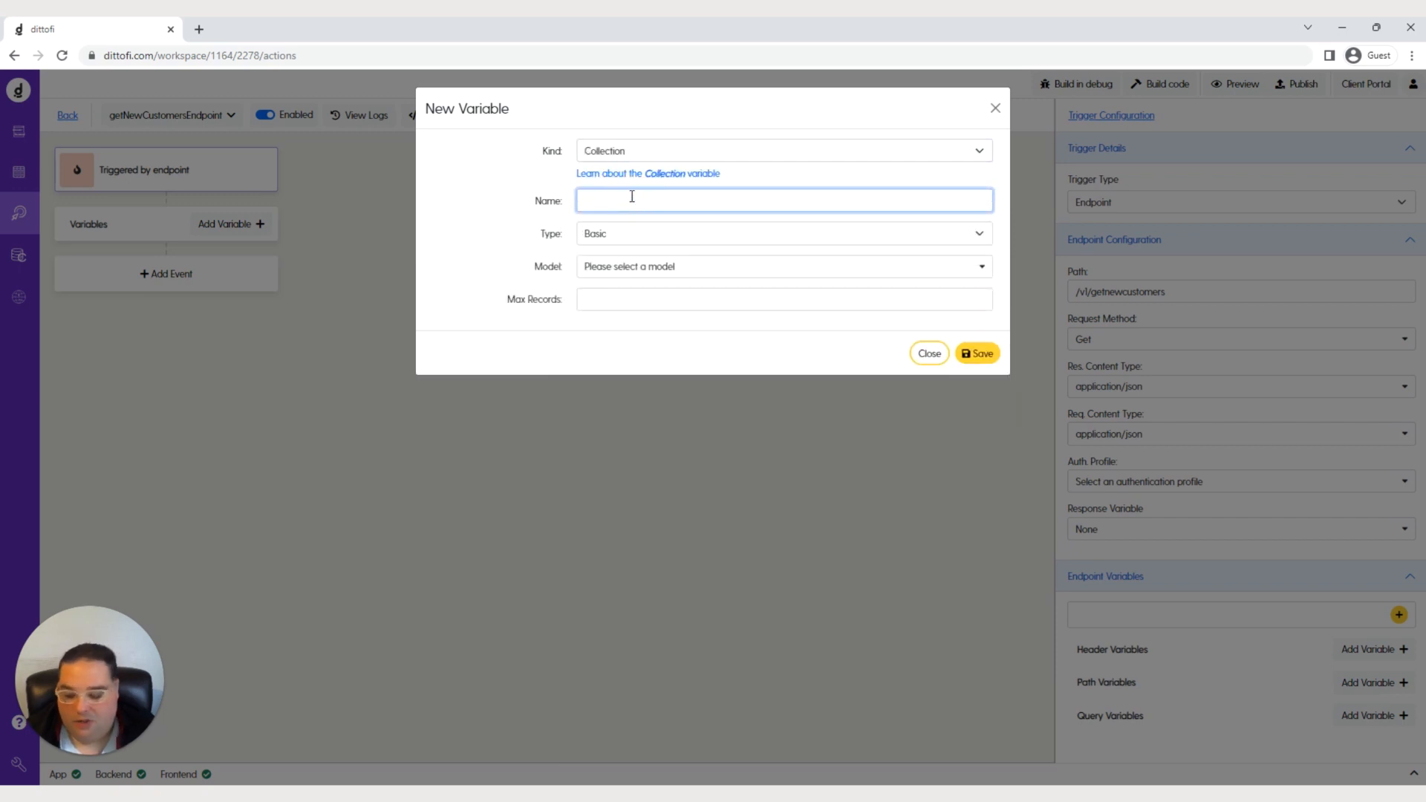
pyautogui.write('get')
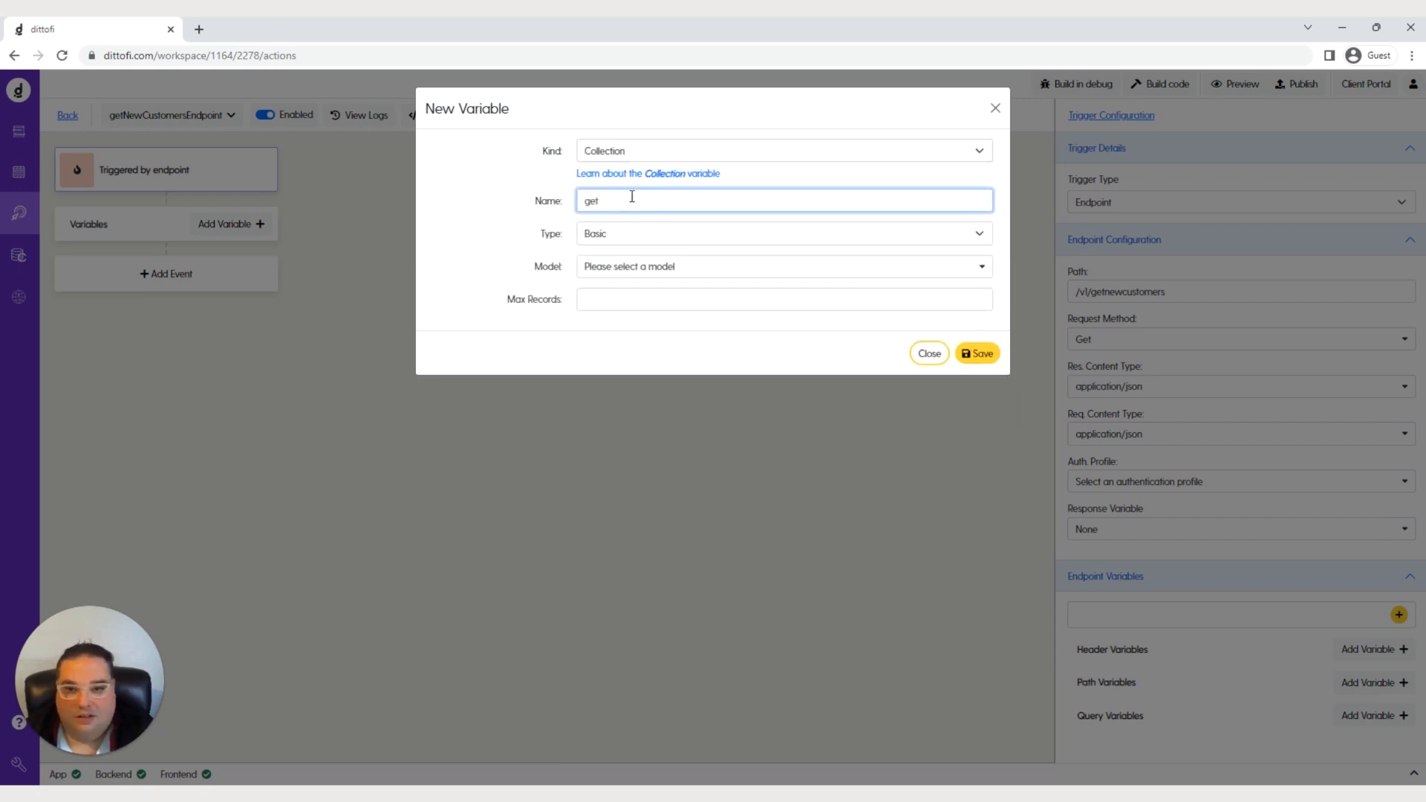
pyautogui.write('NewCustomer')
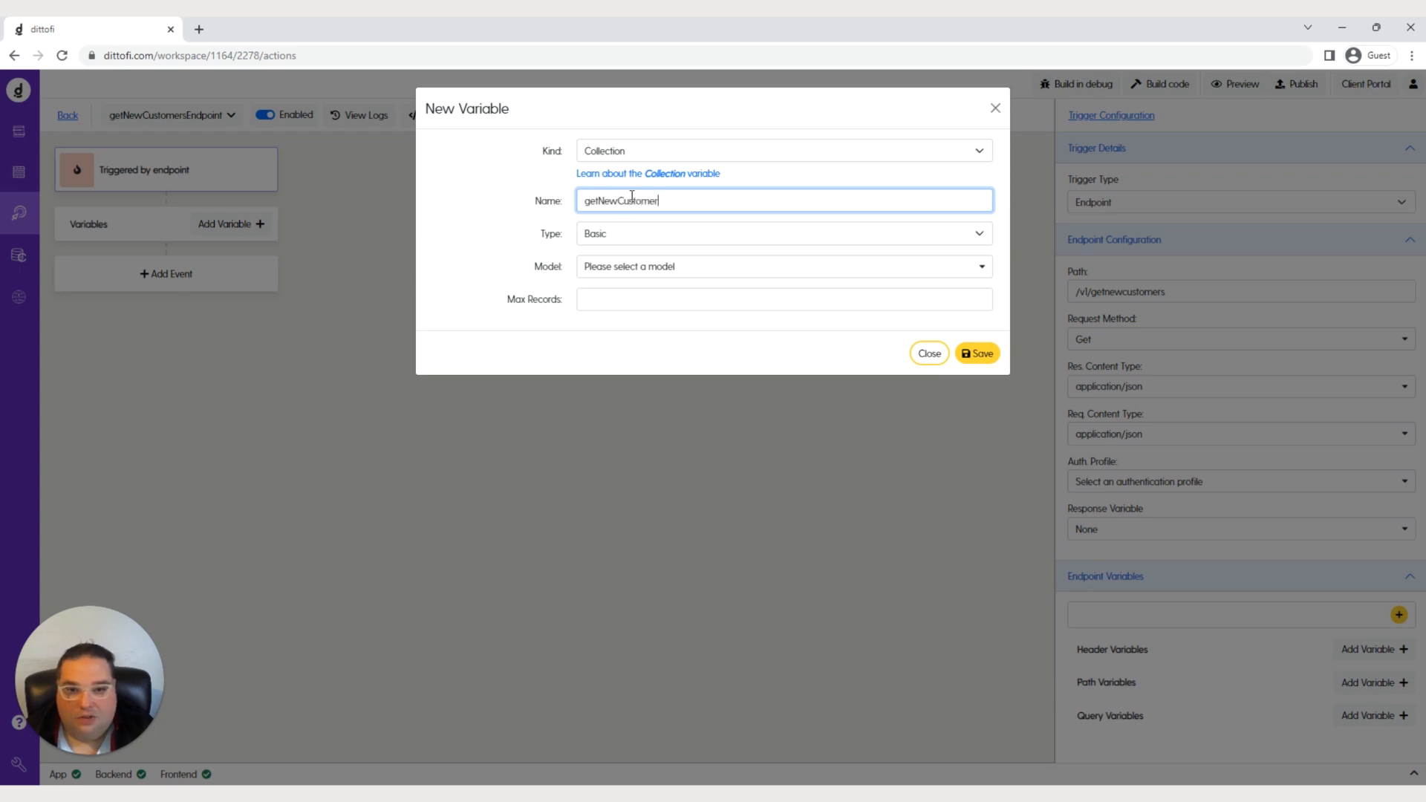
pyautogui.write('s')
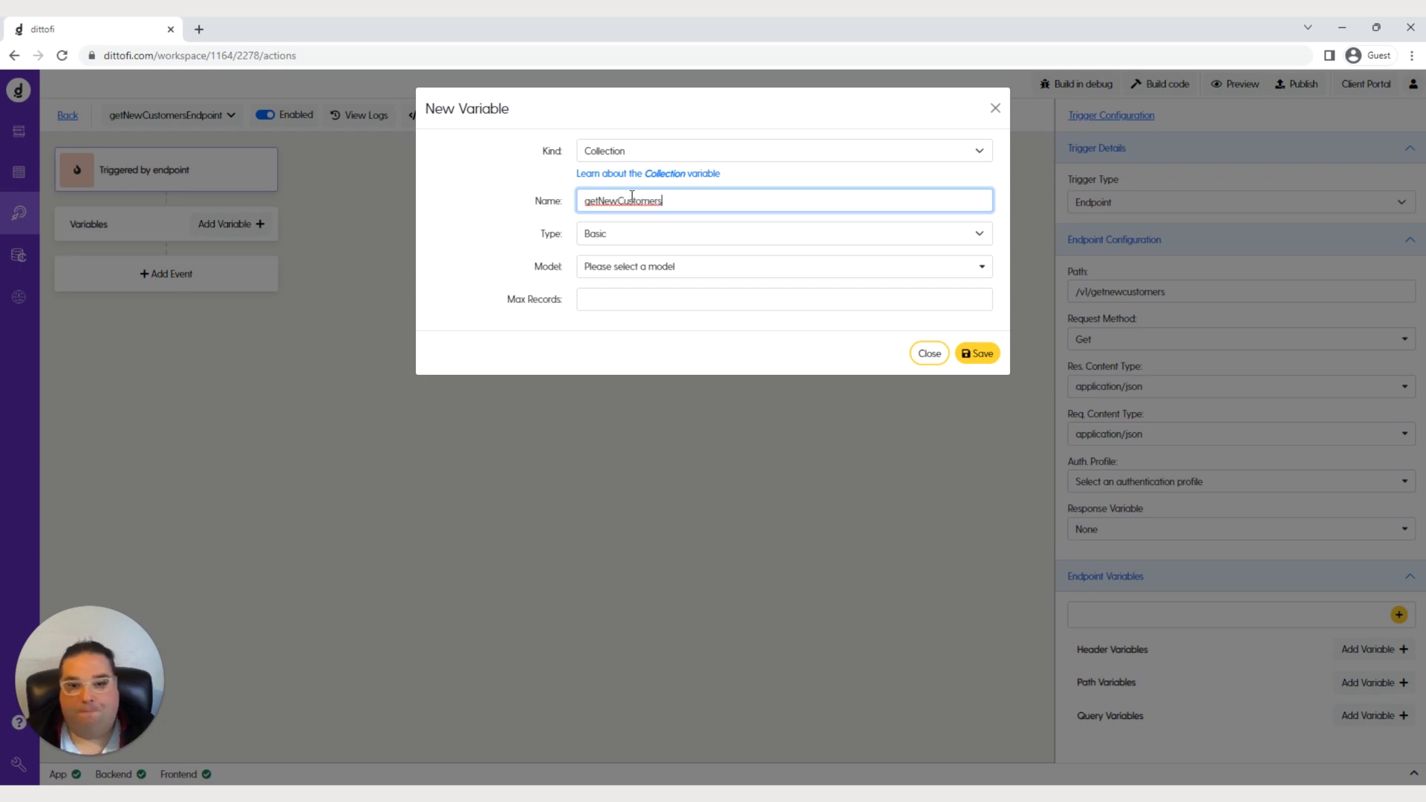
pyautogui.click(698, 274)
pyautogui.click(698, 277)
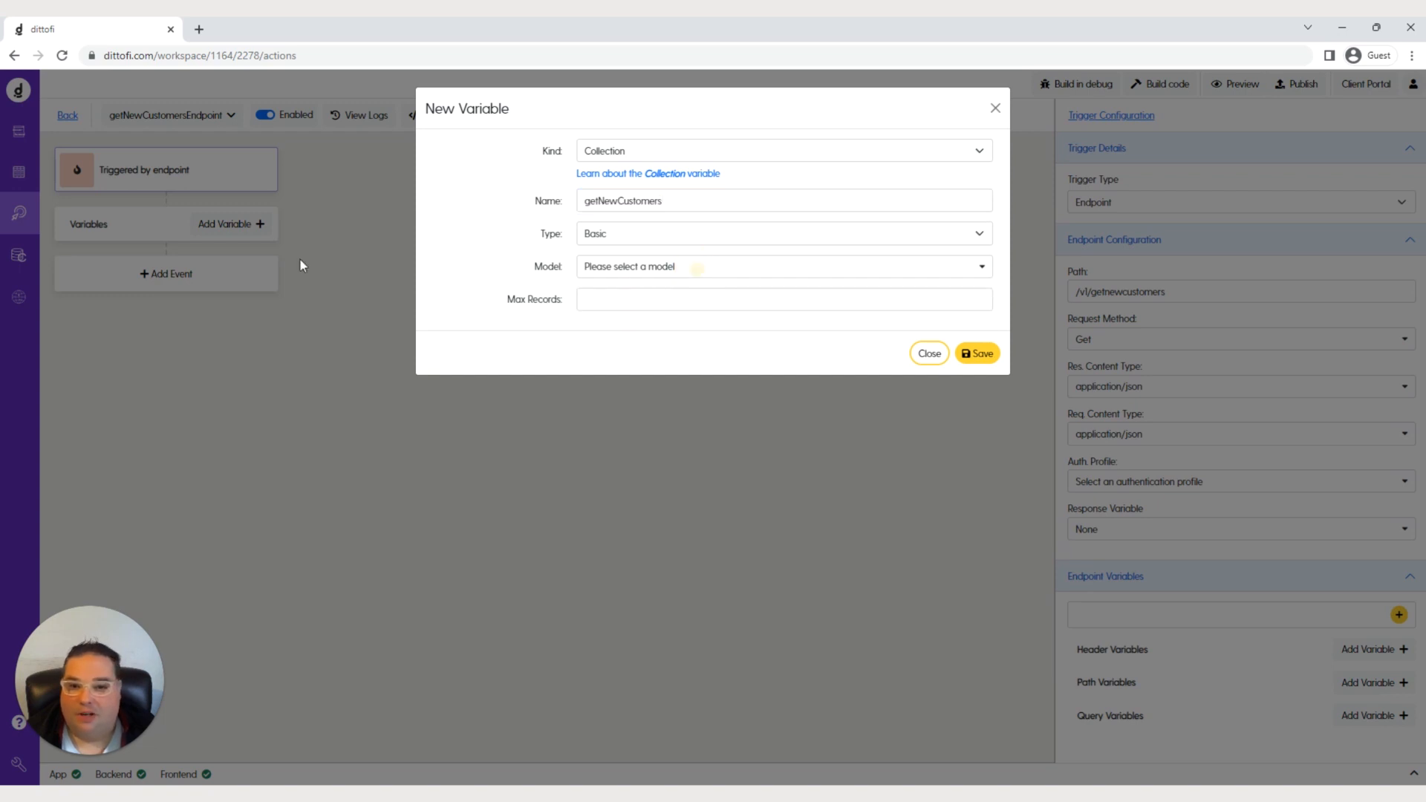
# Examine the records and fields of the users table in the database, and return to the getNewCustomersEndpoint action
pyautogui.click(19, 176)
pyautogui.click(18, 176)
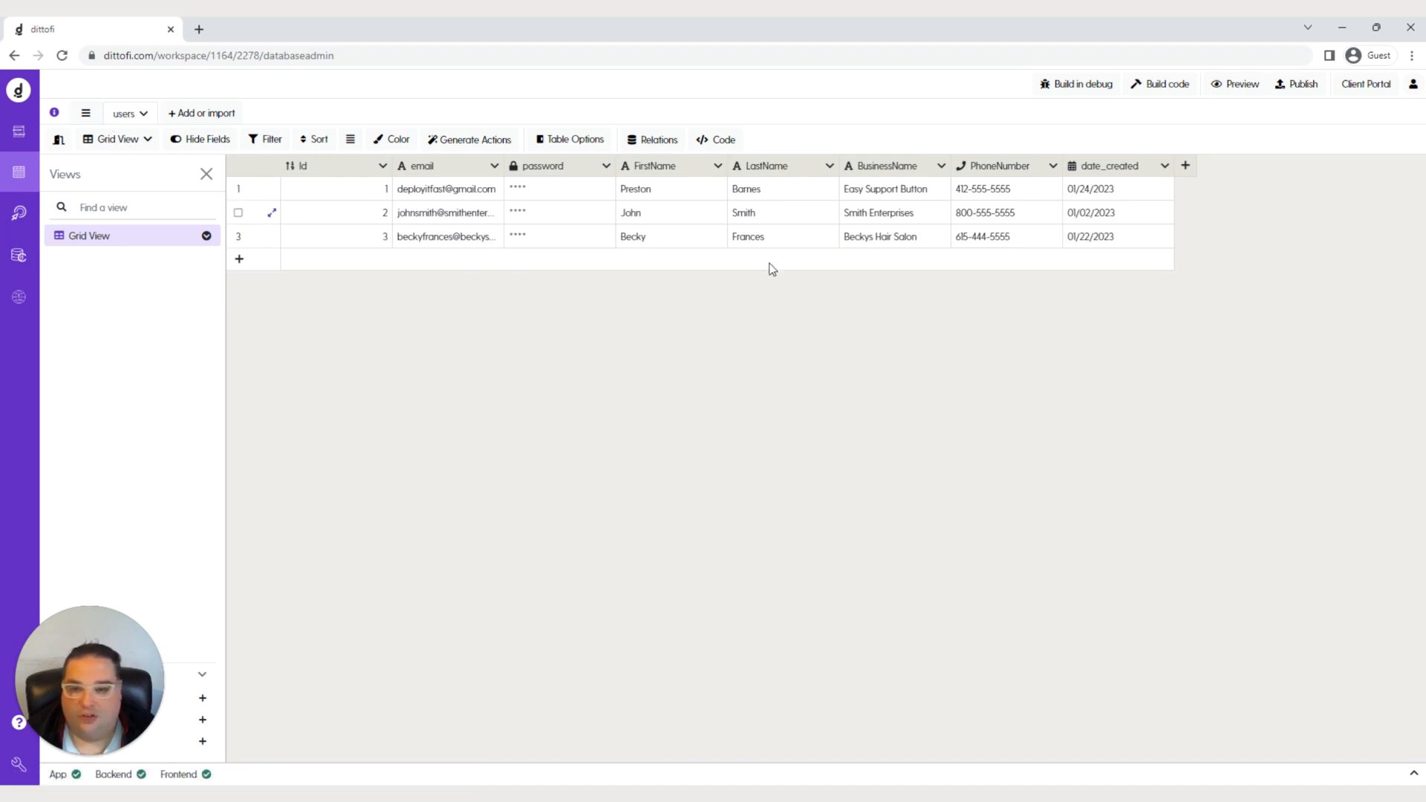
pyautogui.click(16, 213)
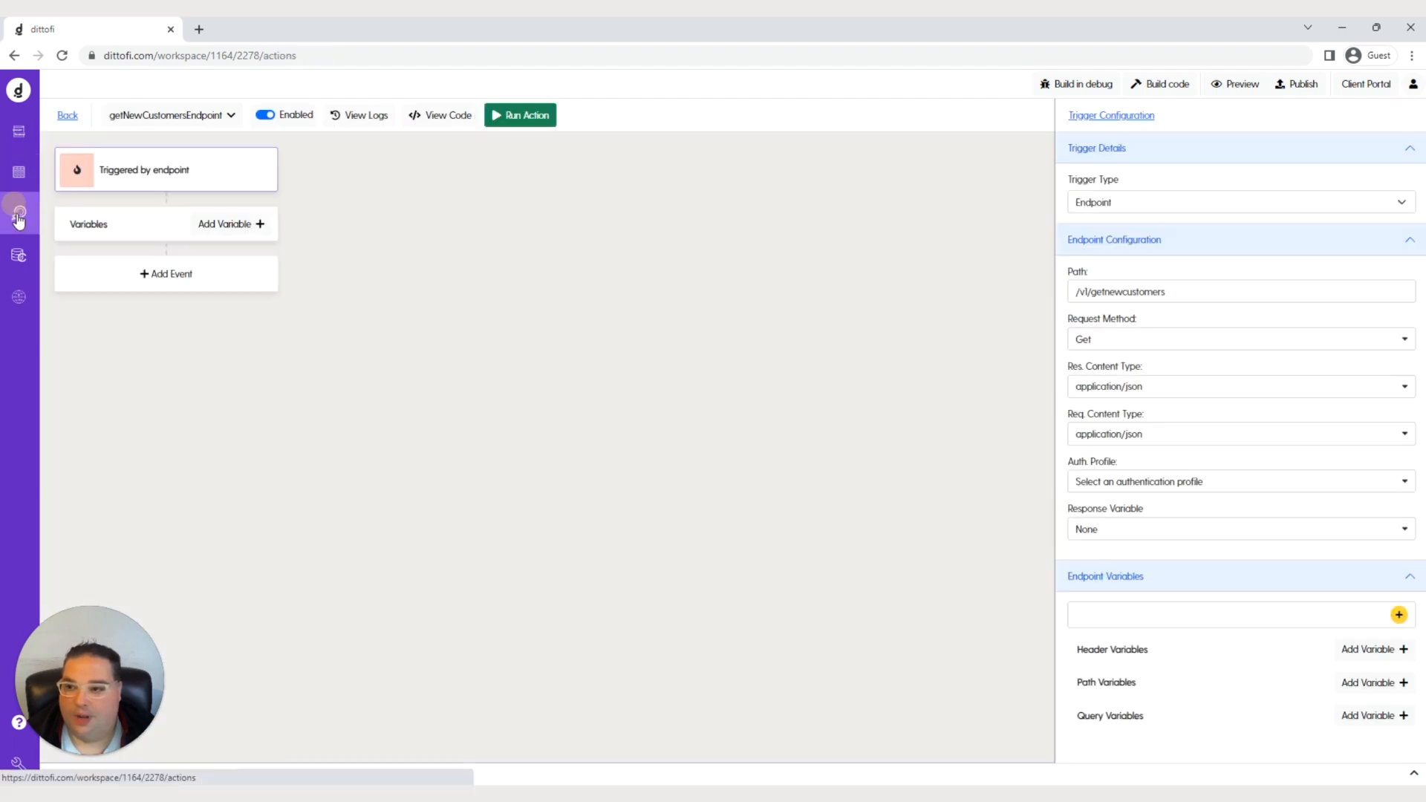
# Start a new Collection variable for the action, named getNewCustomers and based on the users model
pyautogui.click(218, 225)
pyautogui.click(641, 146)
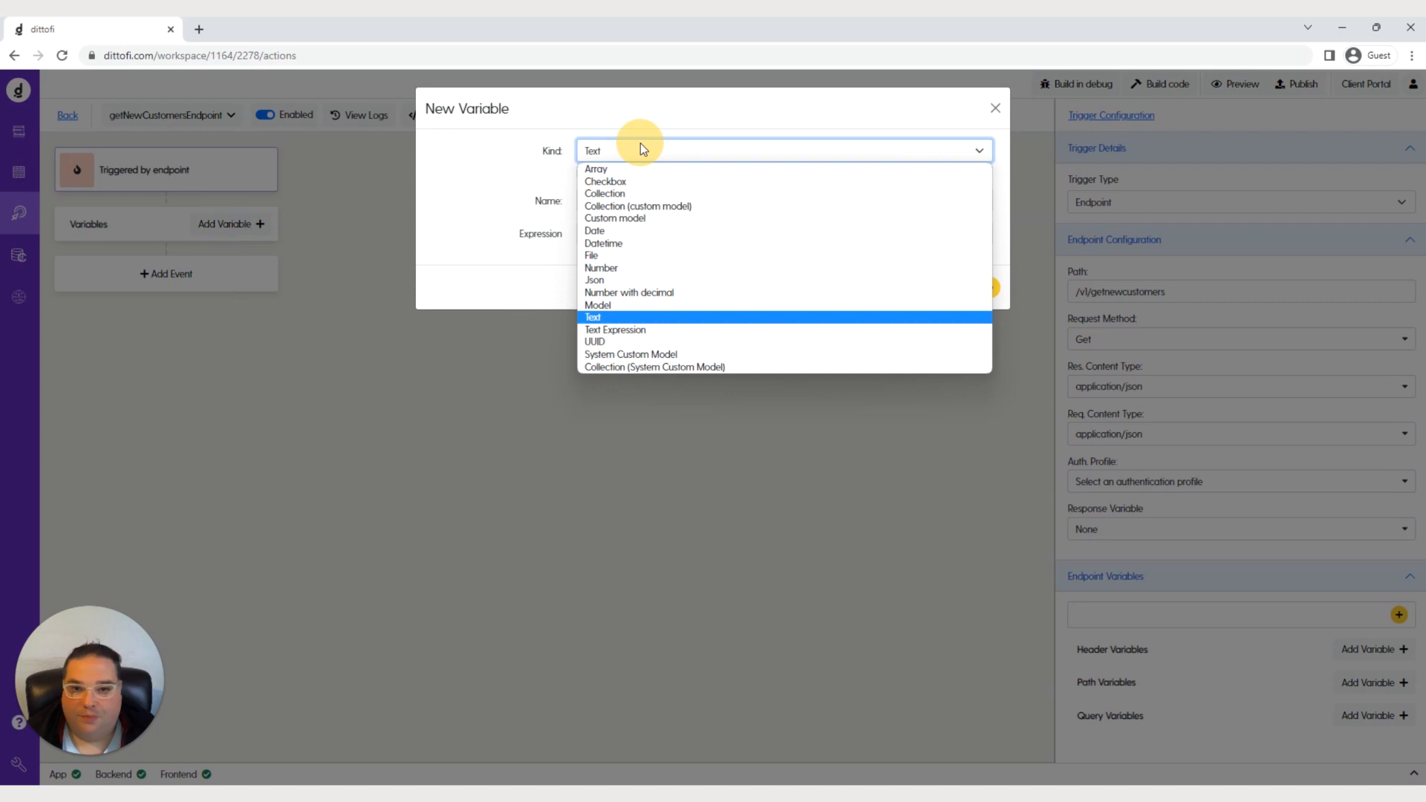
pyautogui.click(630, 194)
pyautogui.click(628, 201)
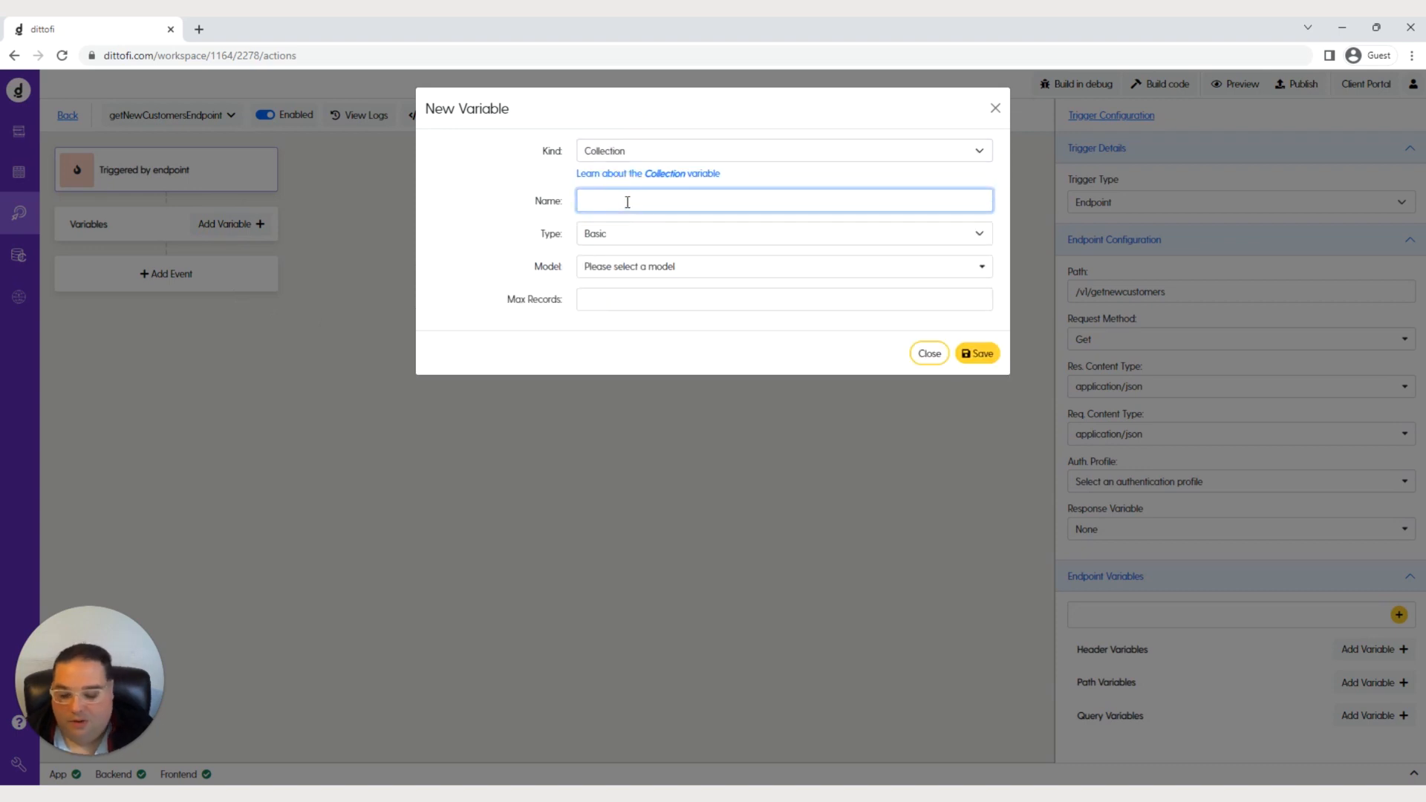
pyautogui.write('getNewCustomers')
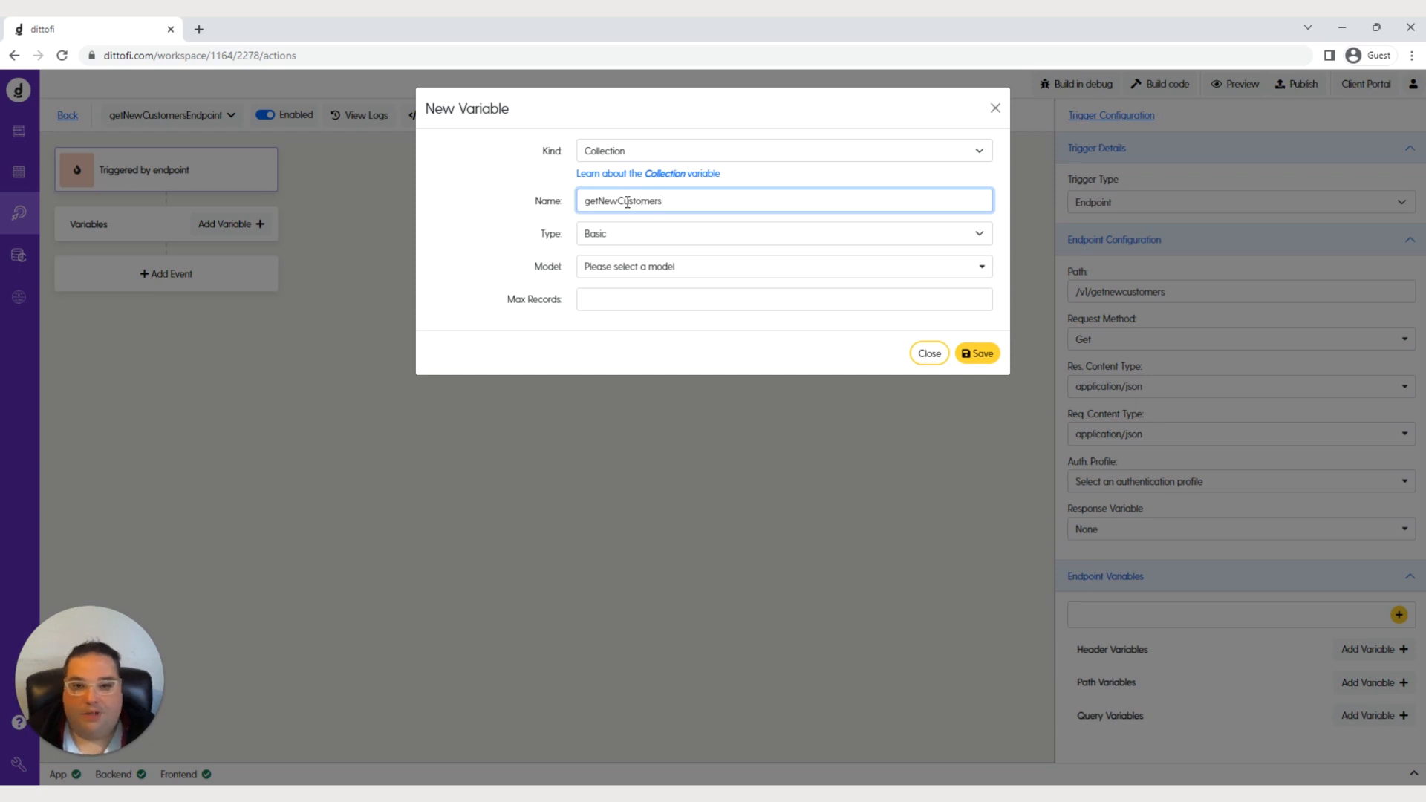
pyautogui.click(625, 267)
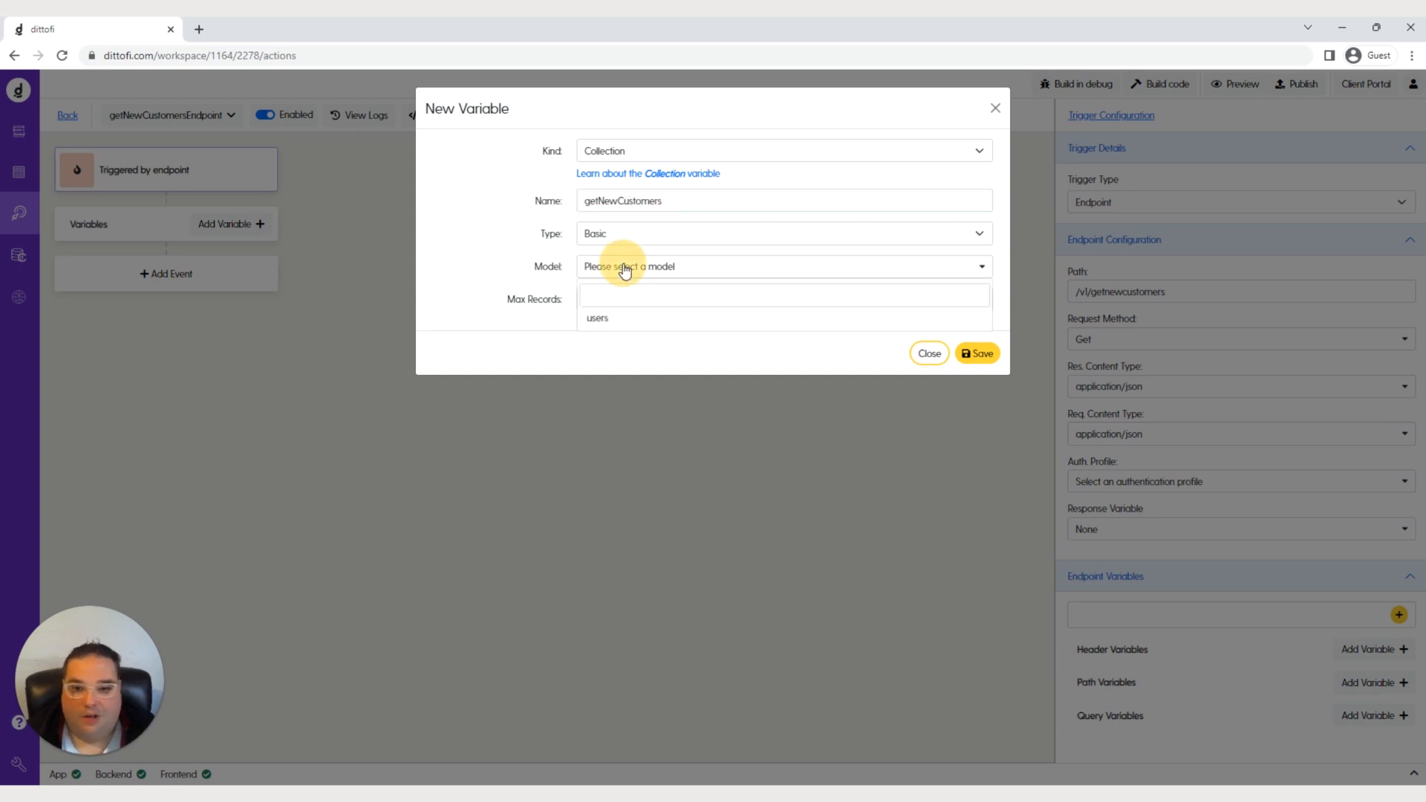
pyautogui.click(597, 319)
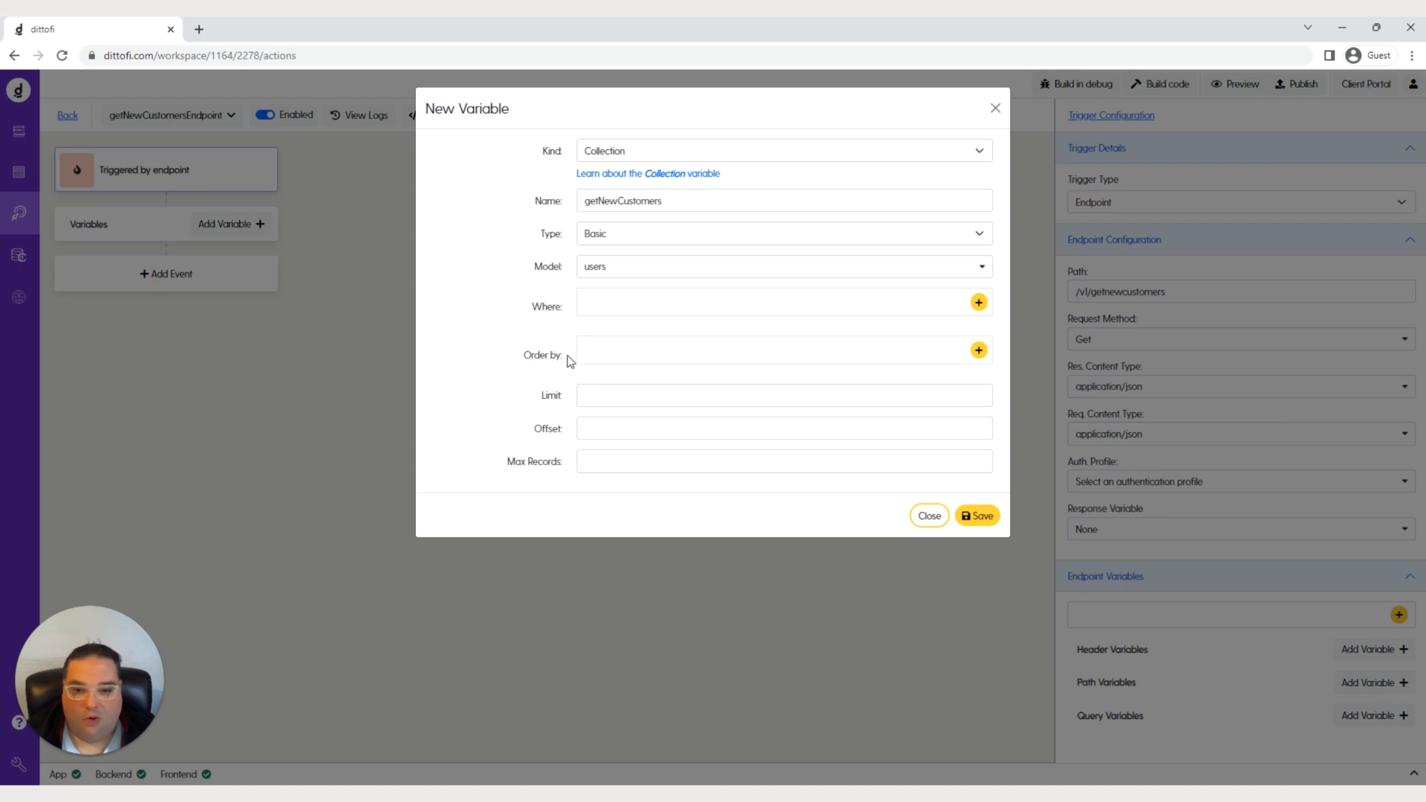
# Order the getNewCustomers collection by Id descending, limit it to 2 records, and save the variable
pyautogui.click(979, 351)
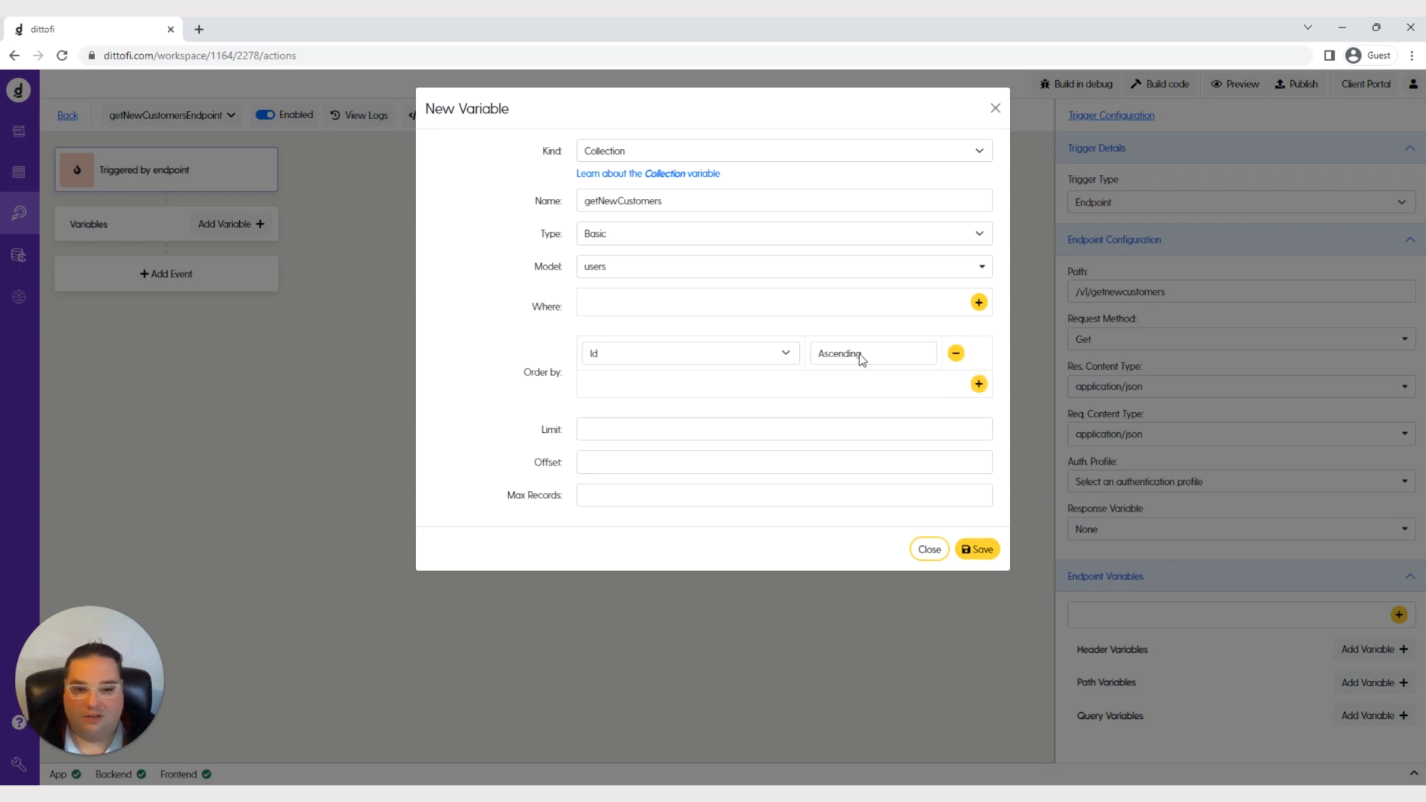
pyautogui.click(786, 355)
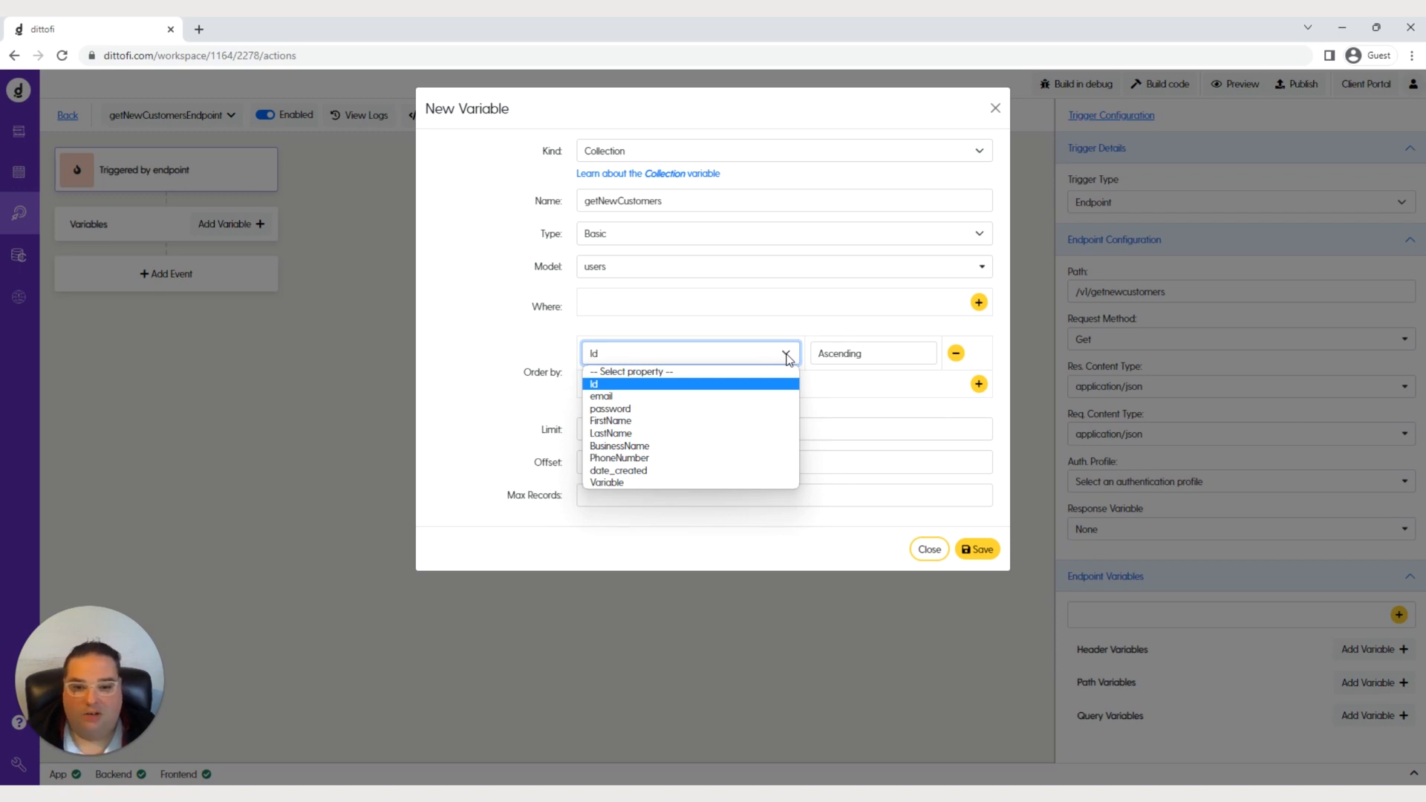
pyautogui.click(788, 357)
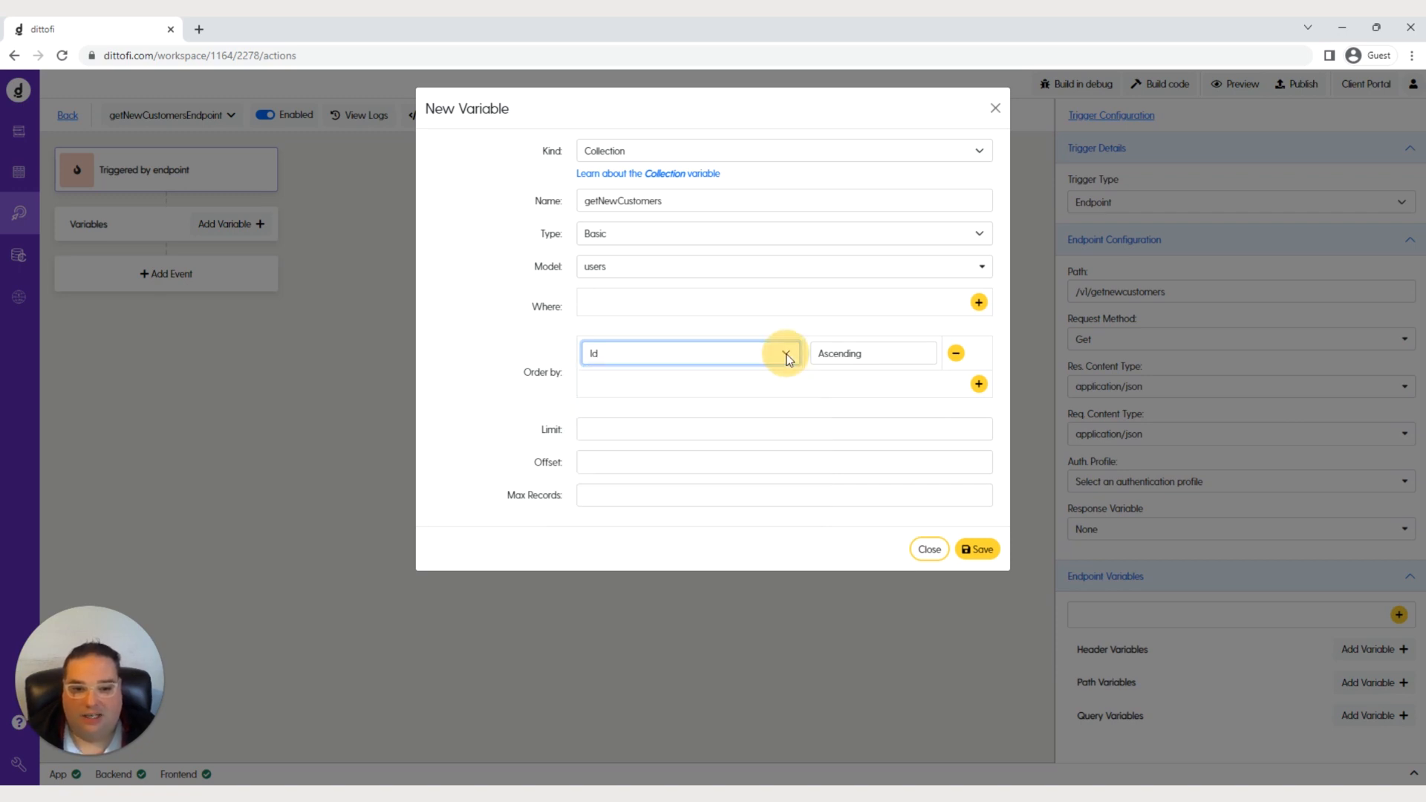
pyautogui.click(854, 356)
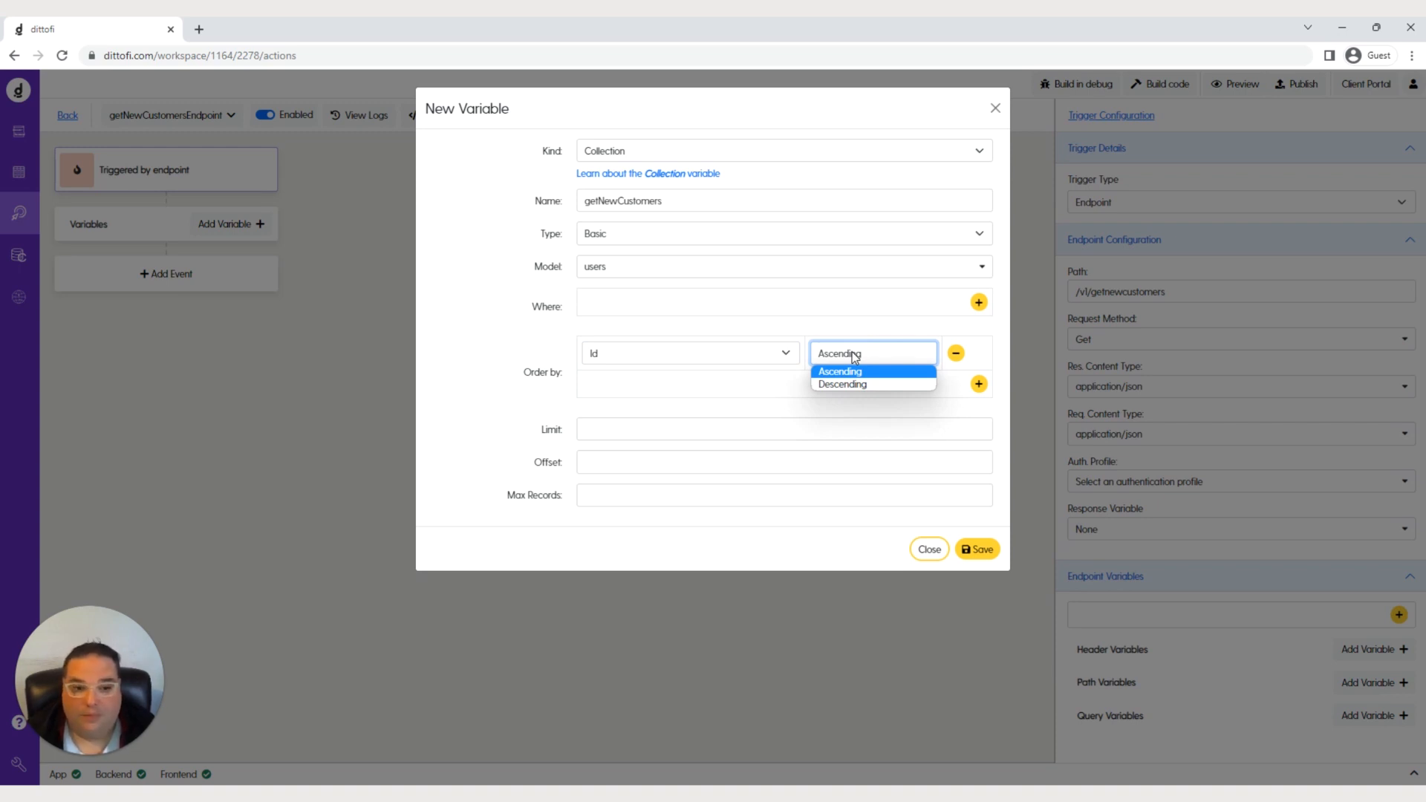
pyautogui.click(820, 384)
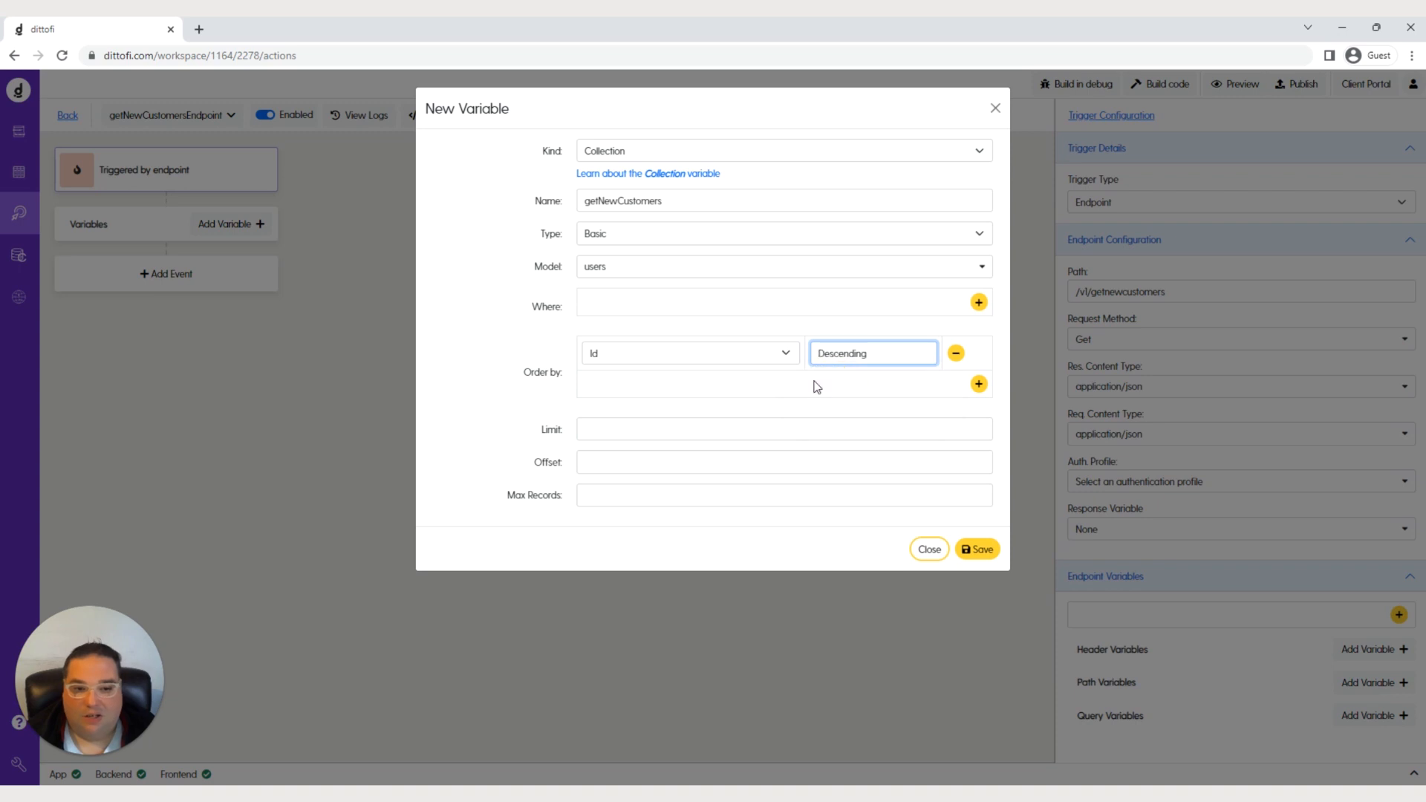
pyautogui.click(587, 429)
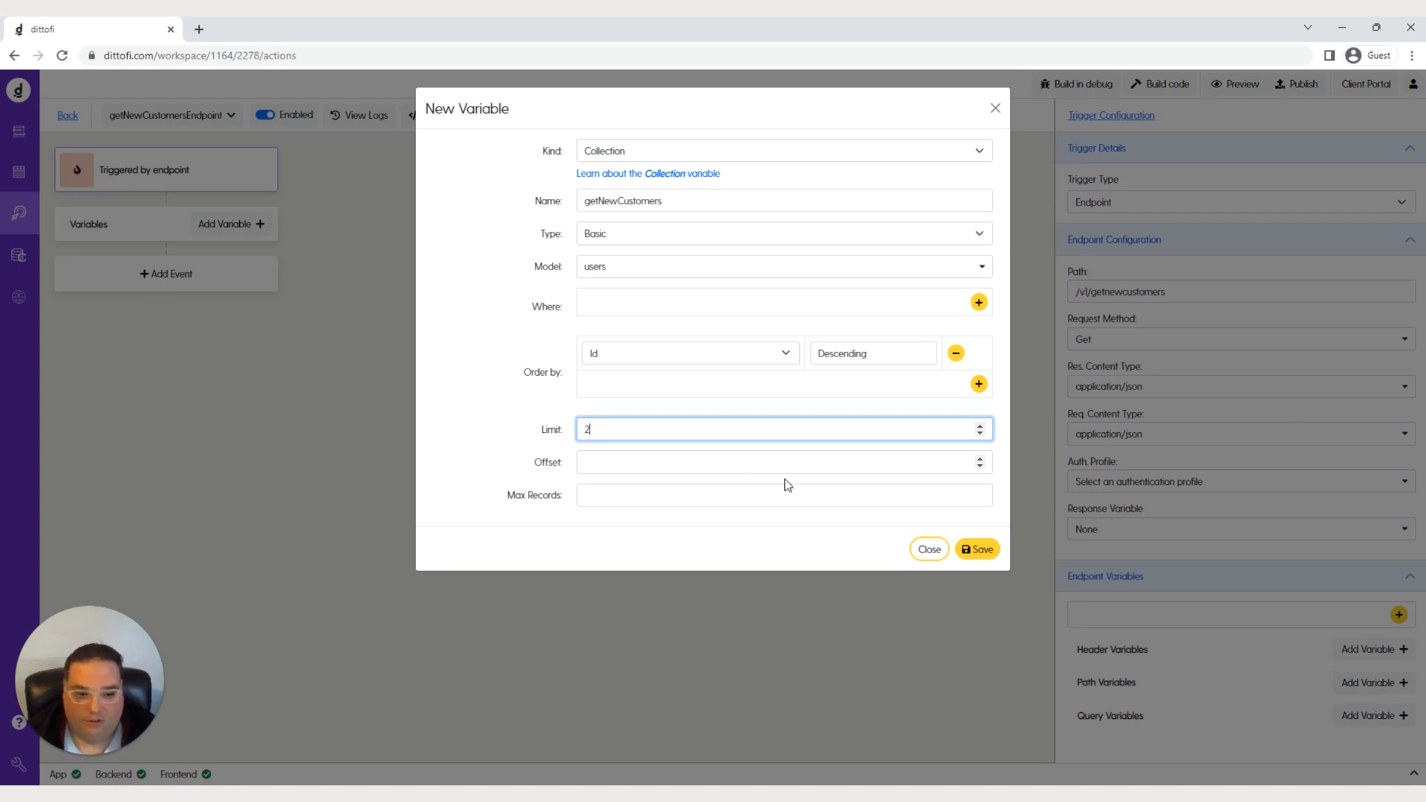
pyautogui.click(979, 550)
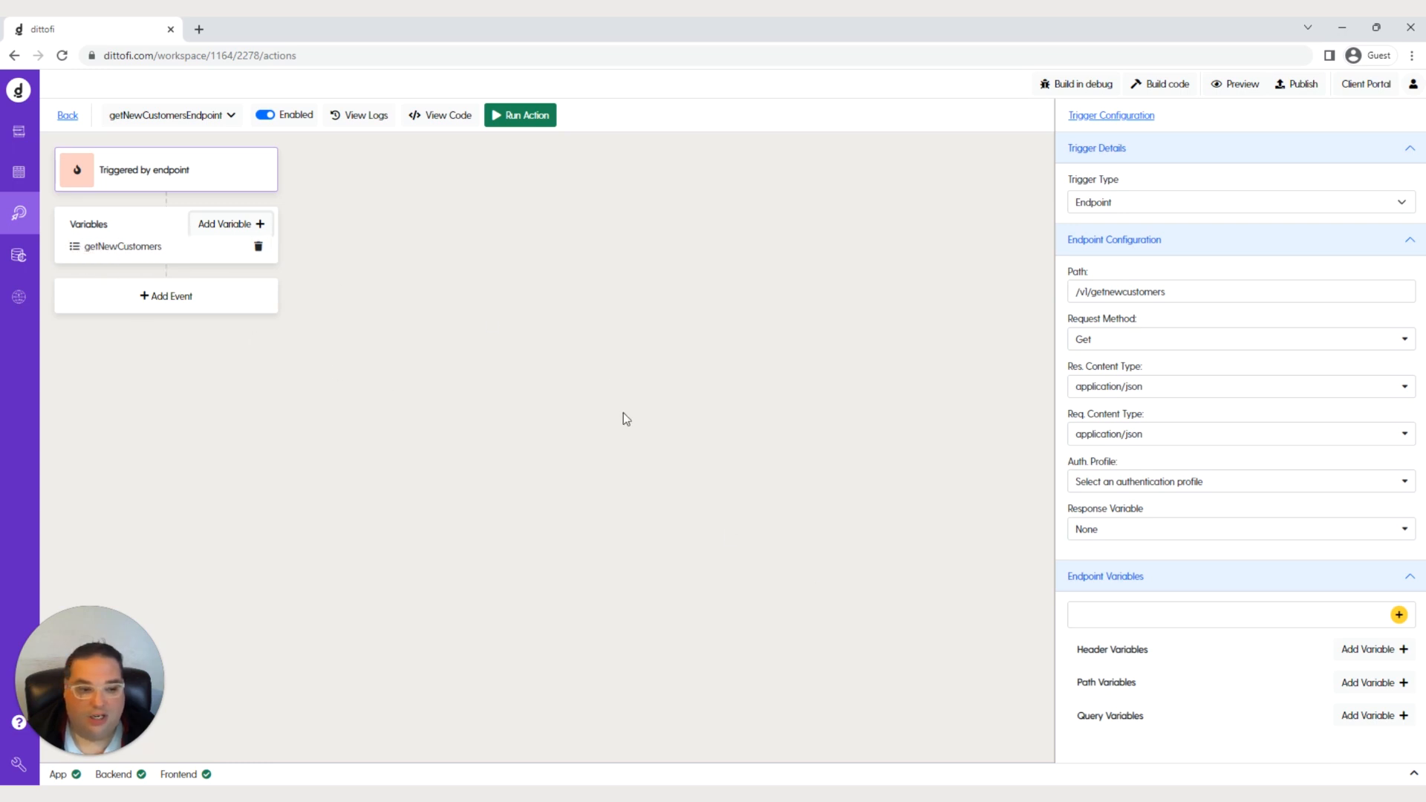
# Set the endpoint's response variable to getNewCustomers and build the application code
pyautogui.click(1114, 532)
pyautogui.click(1109, 598)
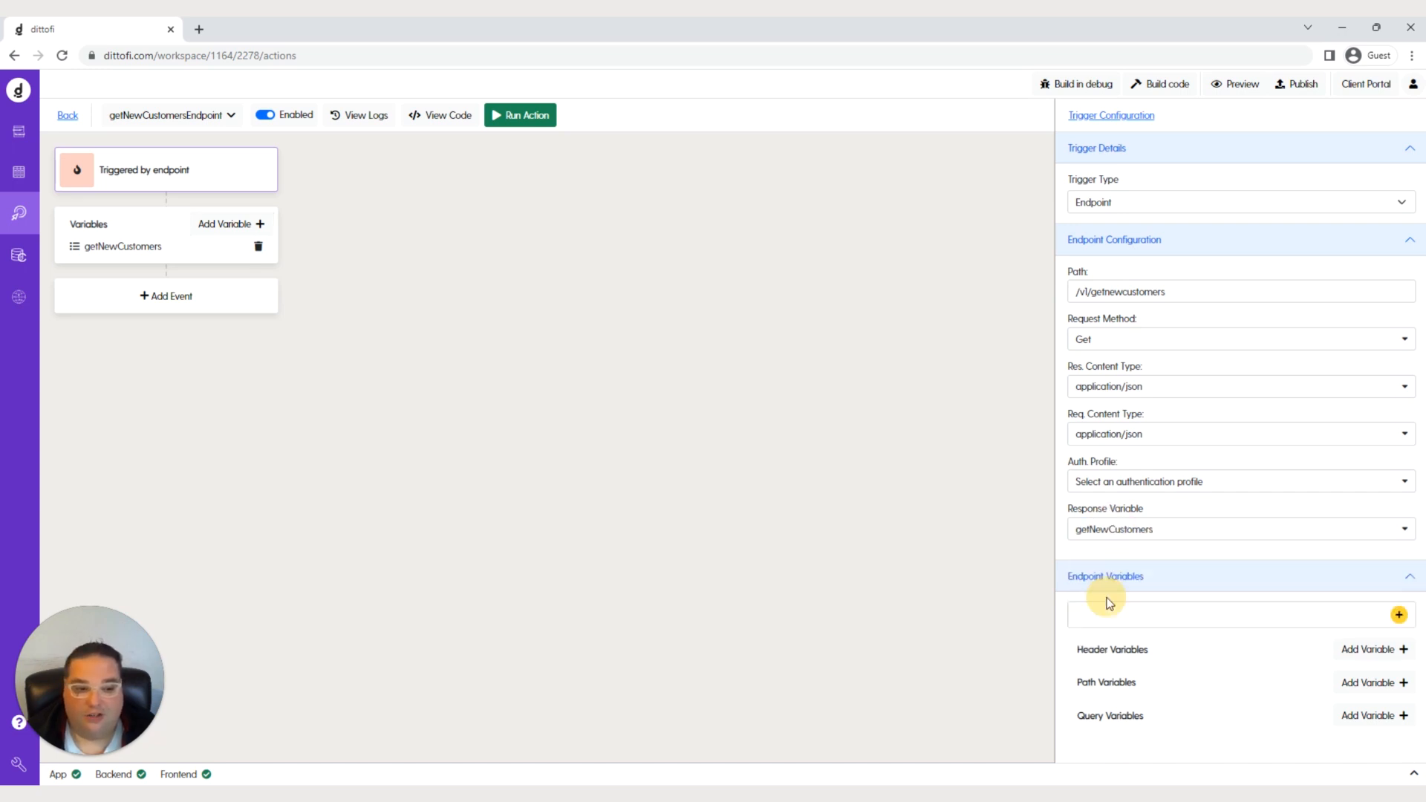
pyautogui.hotkey('ctrl', 'a')
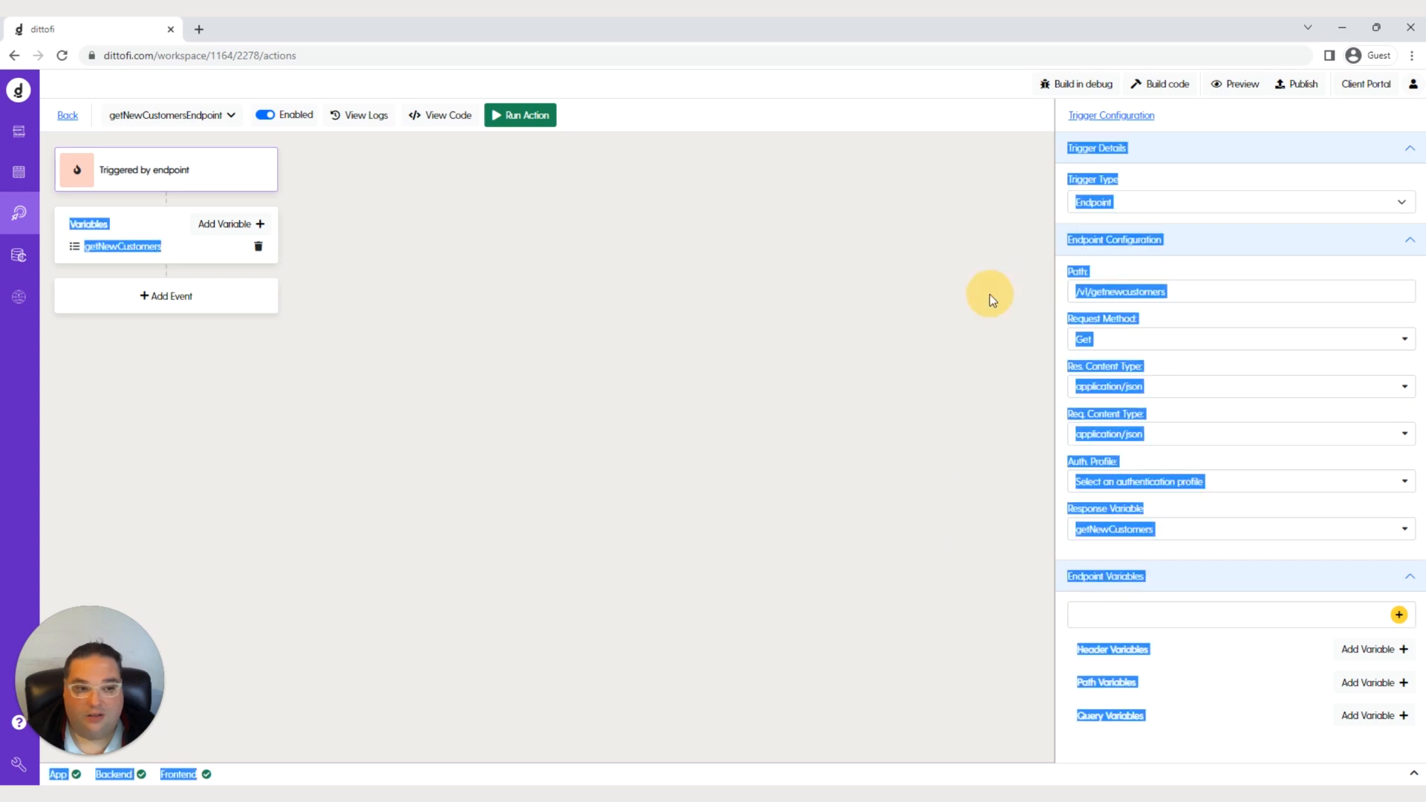
pyautogui.moveTo(1195, 292); pyautogui.dragTo(1070, 291)
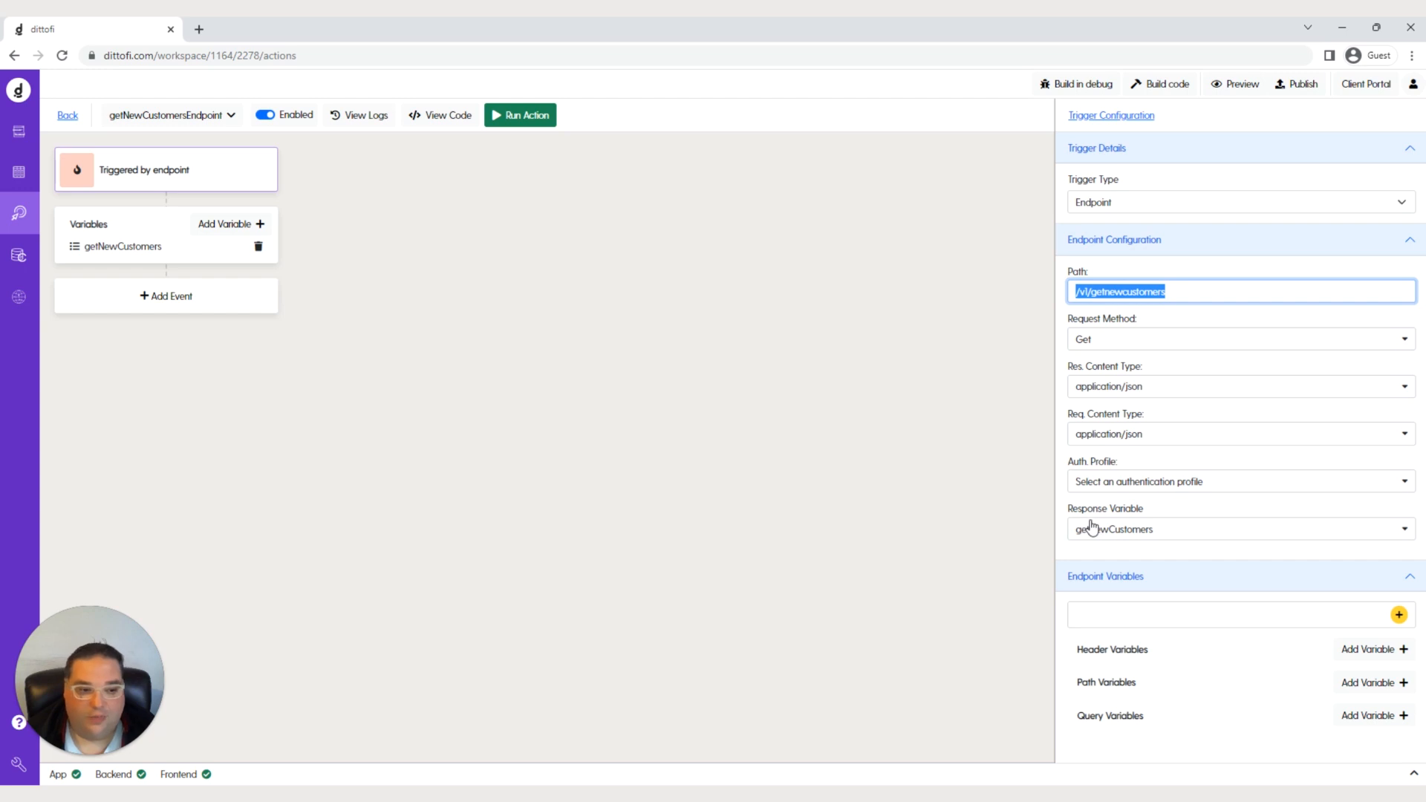
pyautogui.click(1163, 83)
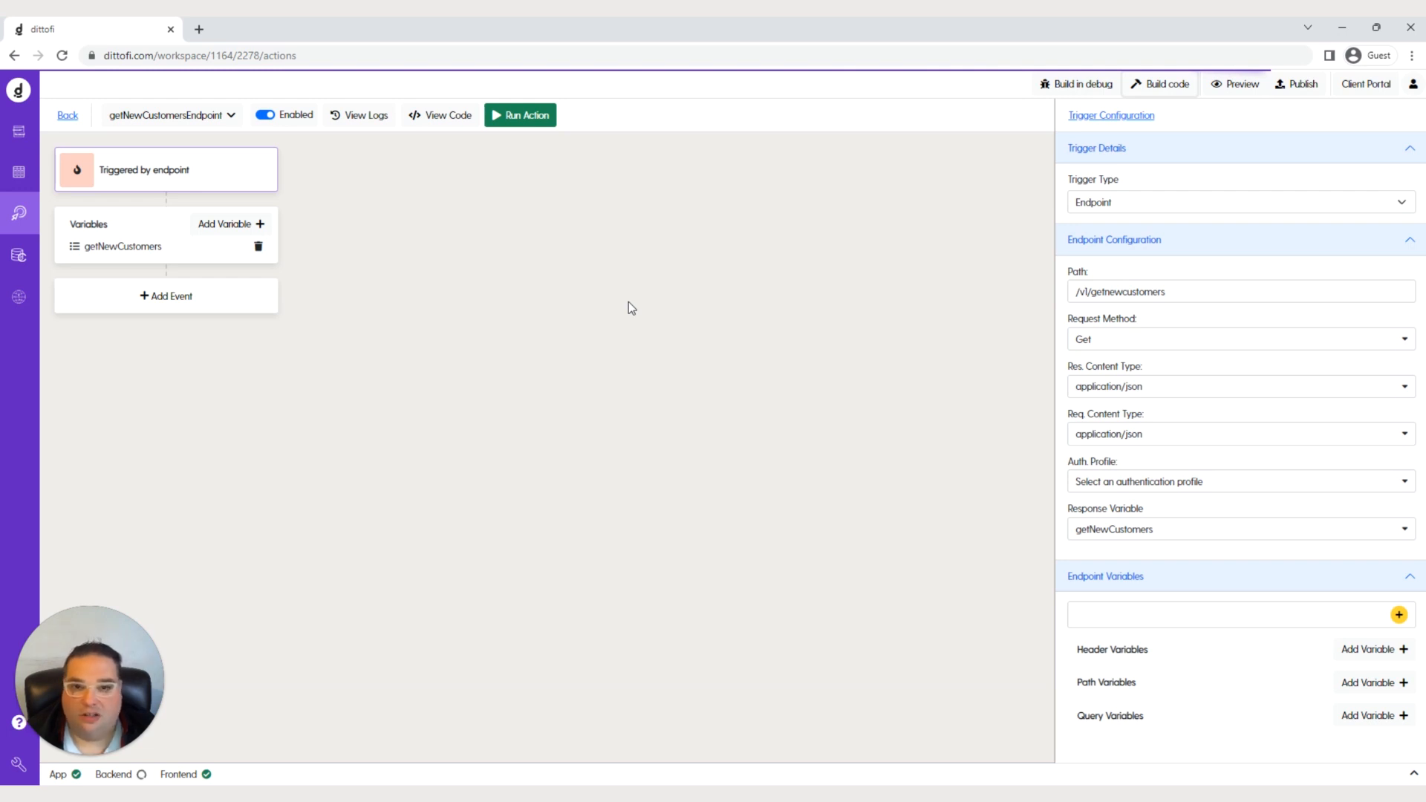
# Run the getNewCustomersEndpoint action, repeating until the build has finished, and examine the customer records in the response body
pyautogui.click(525, 121)
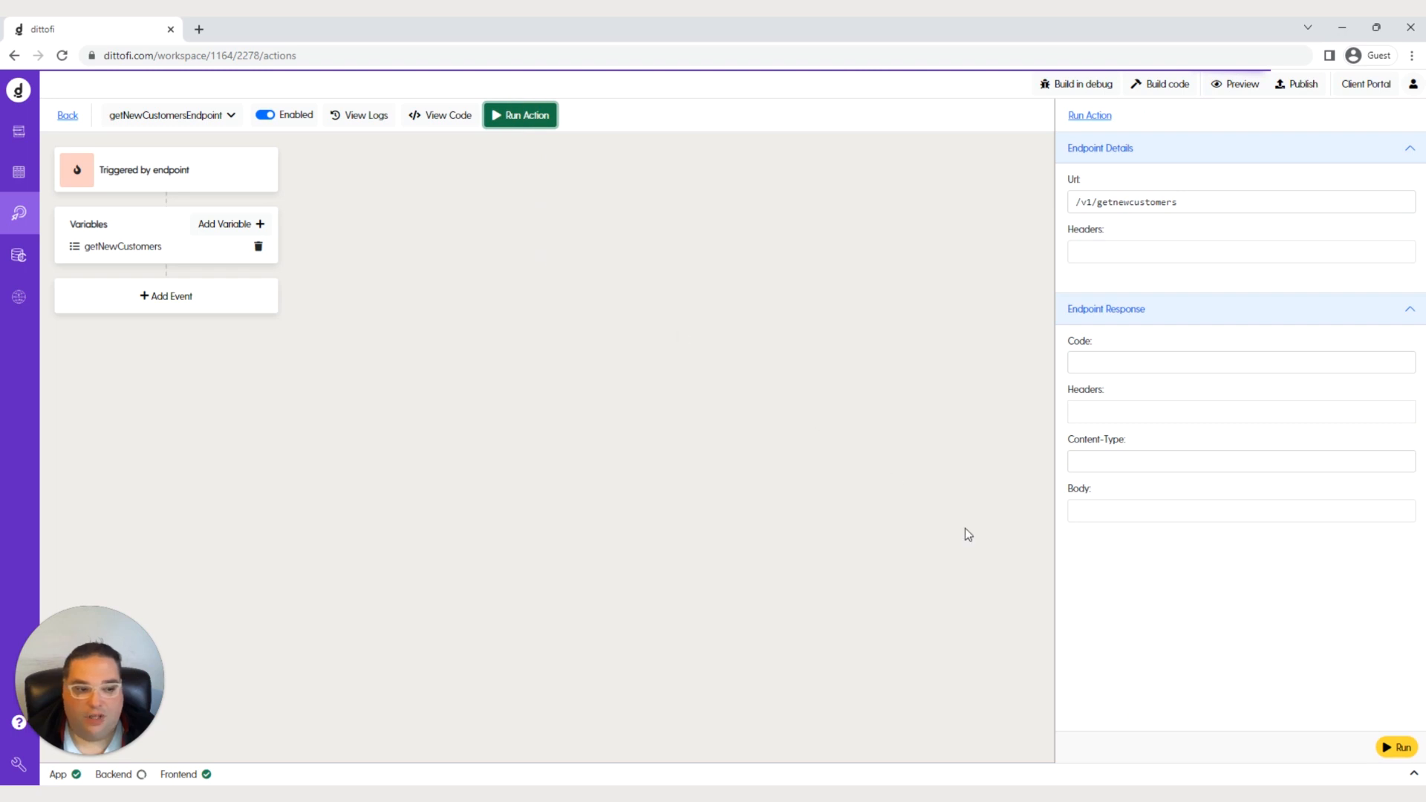
pyautogui.click(1396, 756)
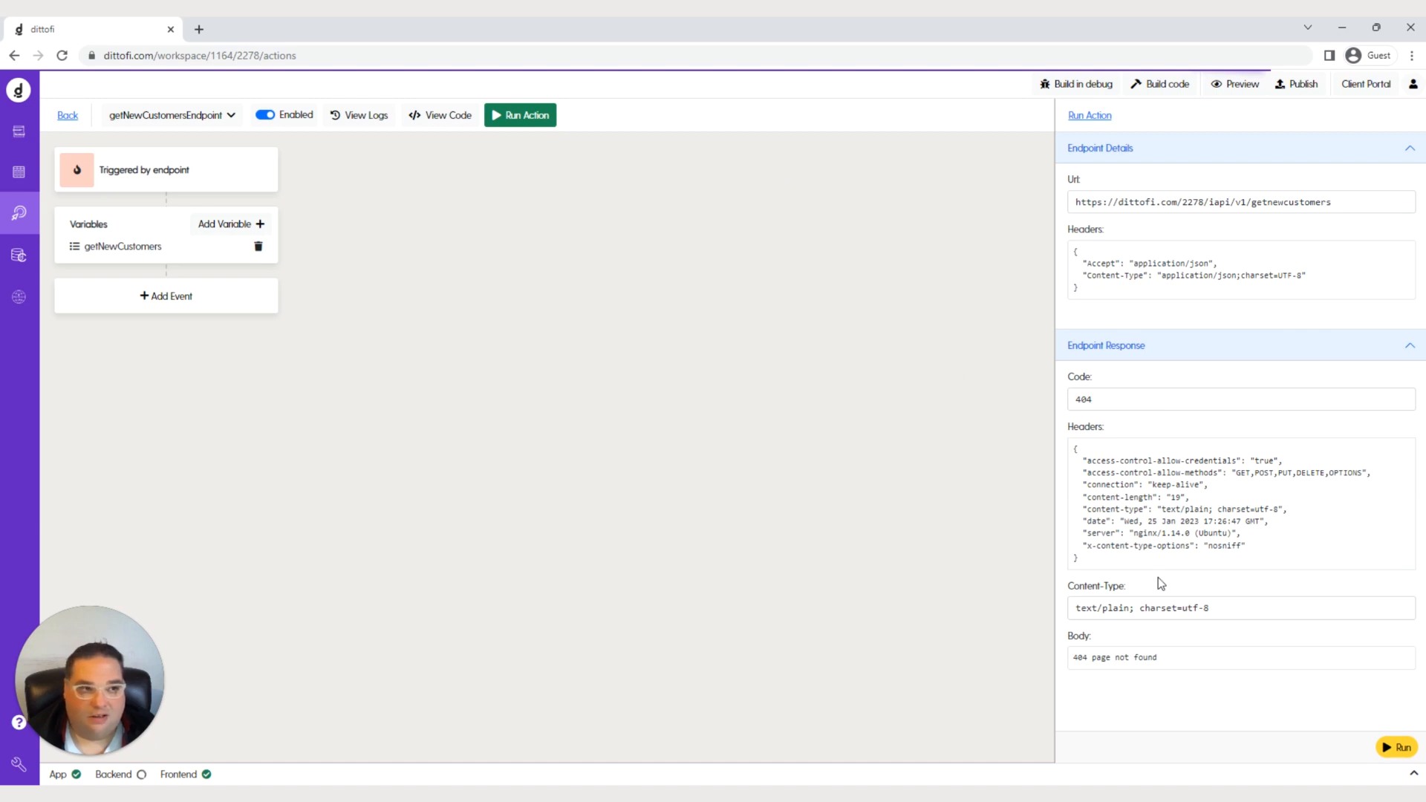
pyautogui.click(1410, 750)
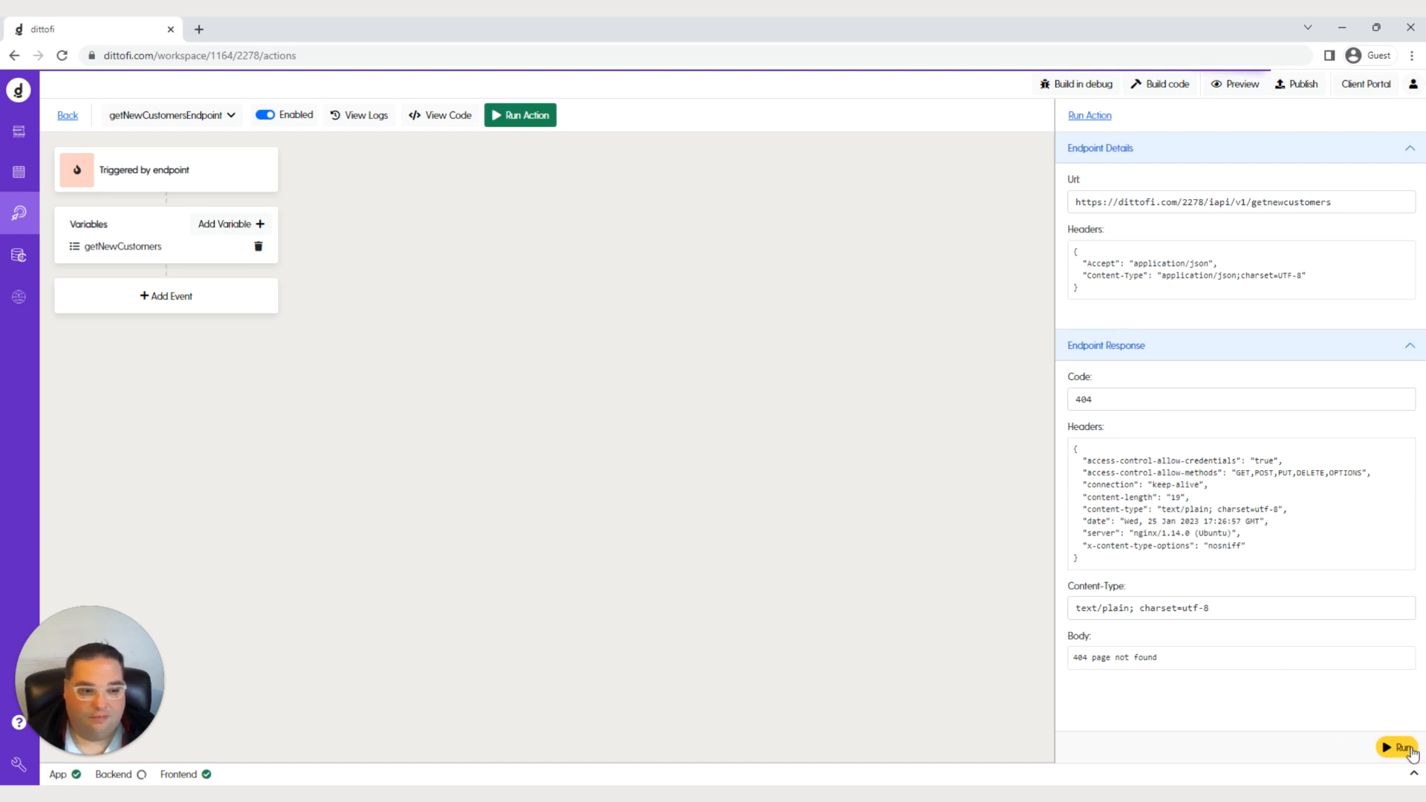
pyautogui.click(1407, 752)
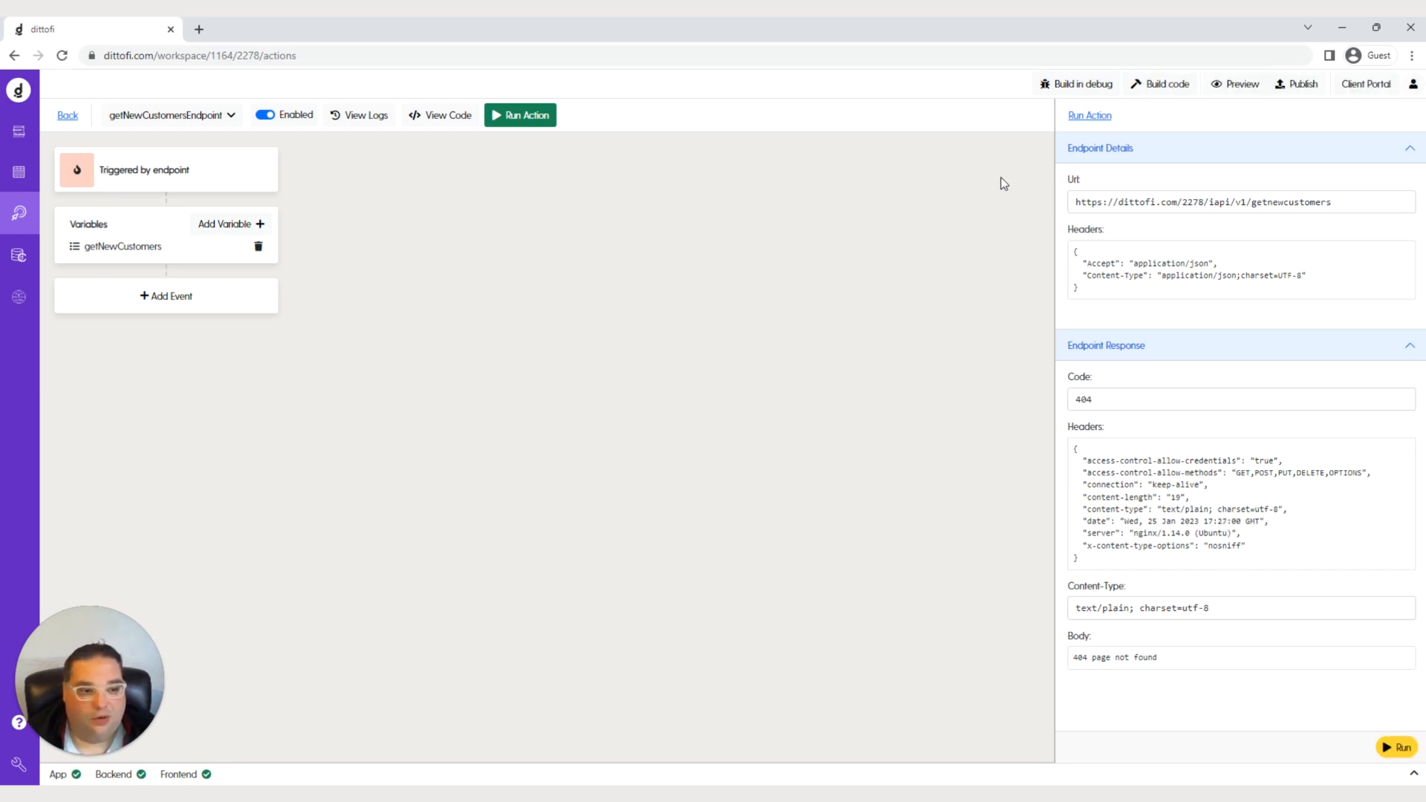
pyautogui.click(1398, 750)
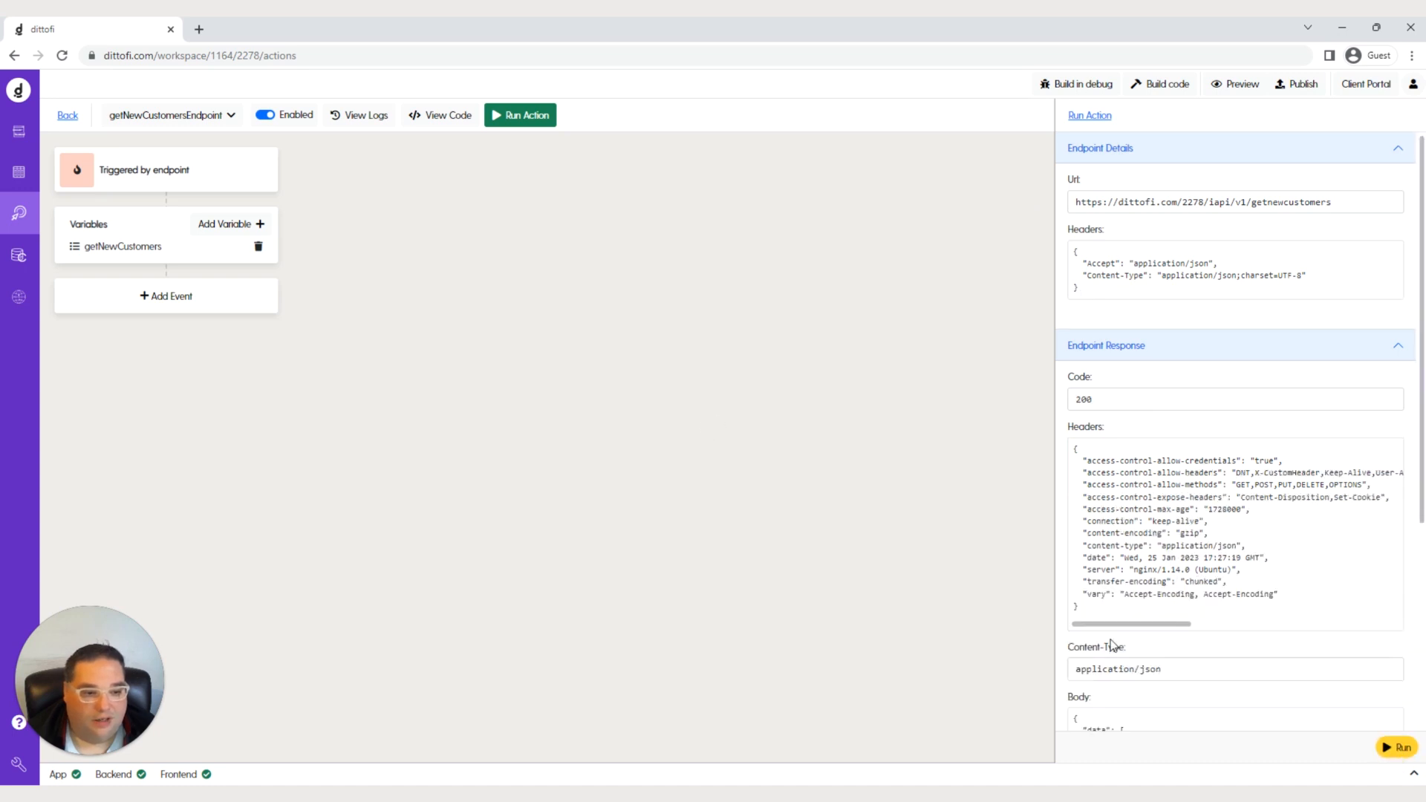
pyautogui.scroll(-4, 1161, 609)
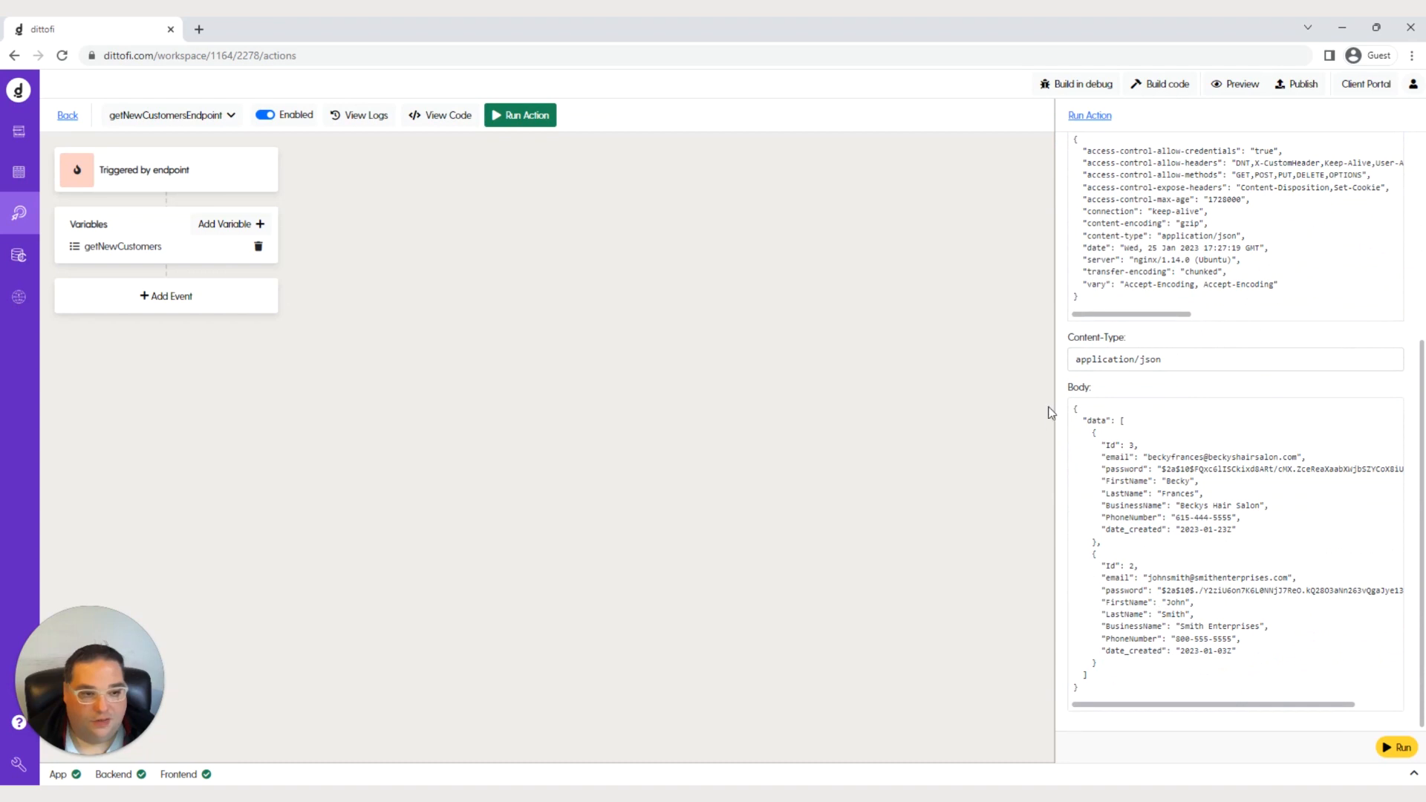
pyautogui.moveTo(1074, 408); pyautogui.dragTo(1121, 421)
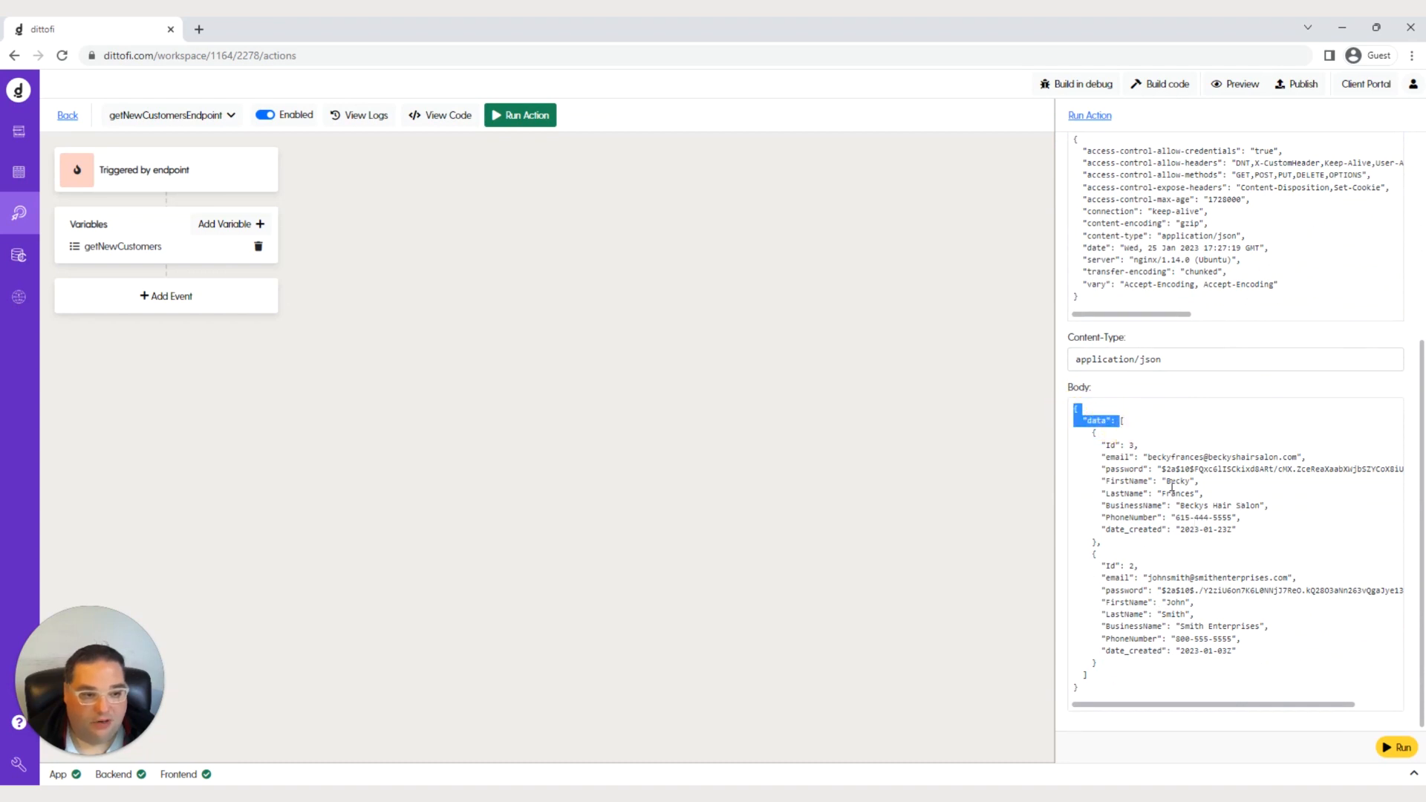
pyautogui.moveTo(1166, 481); pyautogui.dragTo(1206, 488)
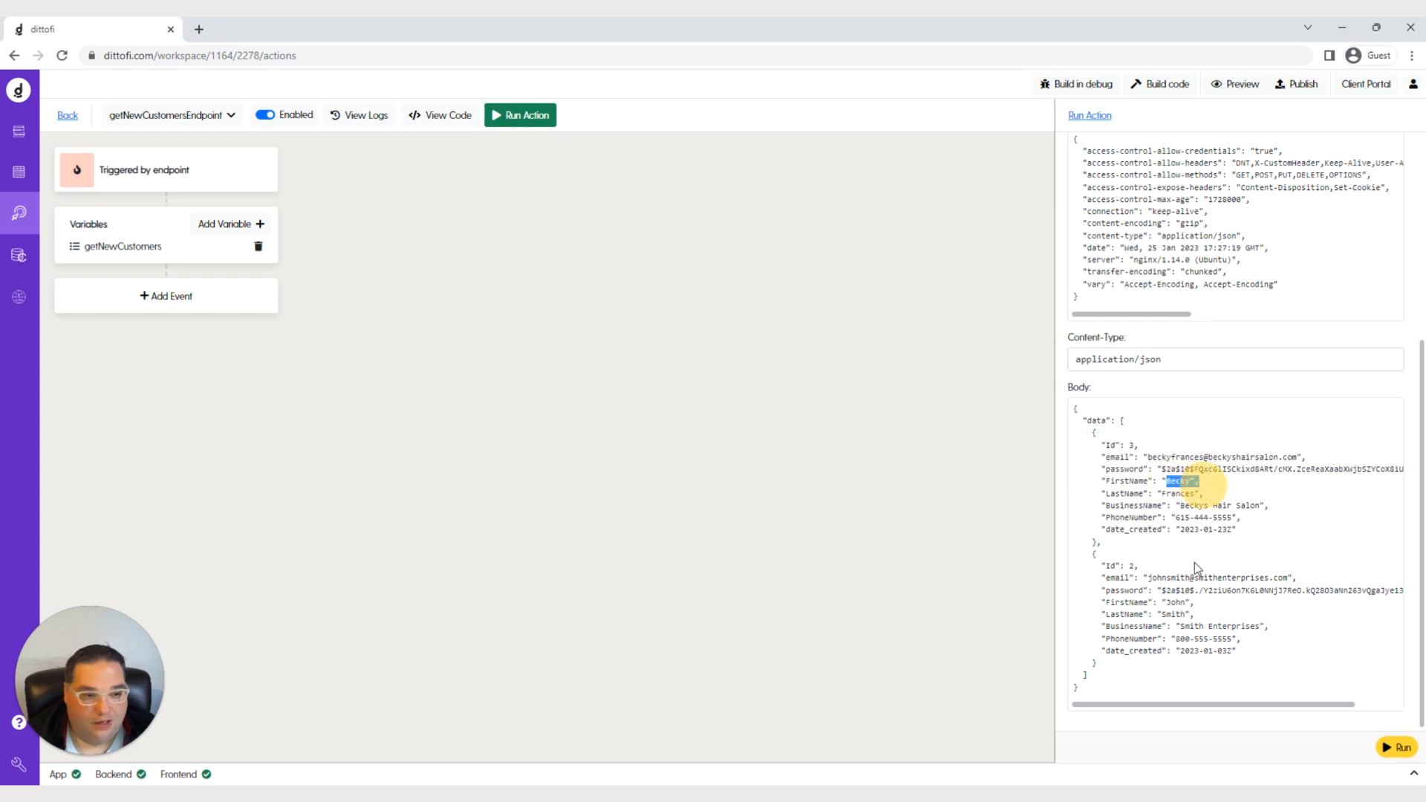
pyautogui.moveTo(1166, 602); pyautogui.dragTo(1191, 613)
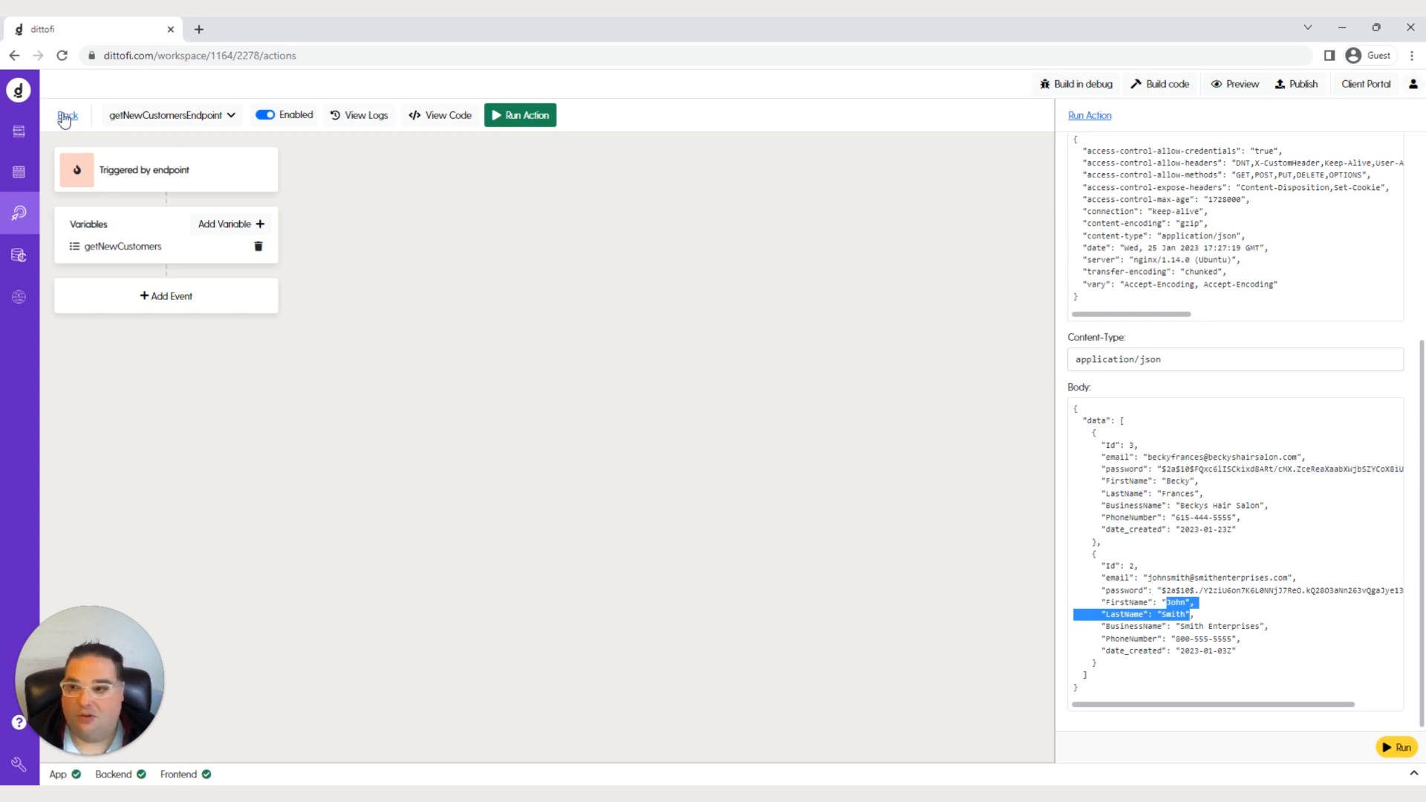
# Sort the users table in the database by Id in descending order (Z → A)
pyautogui.click(17, 176)
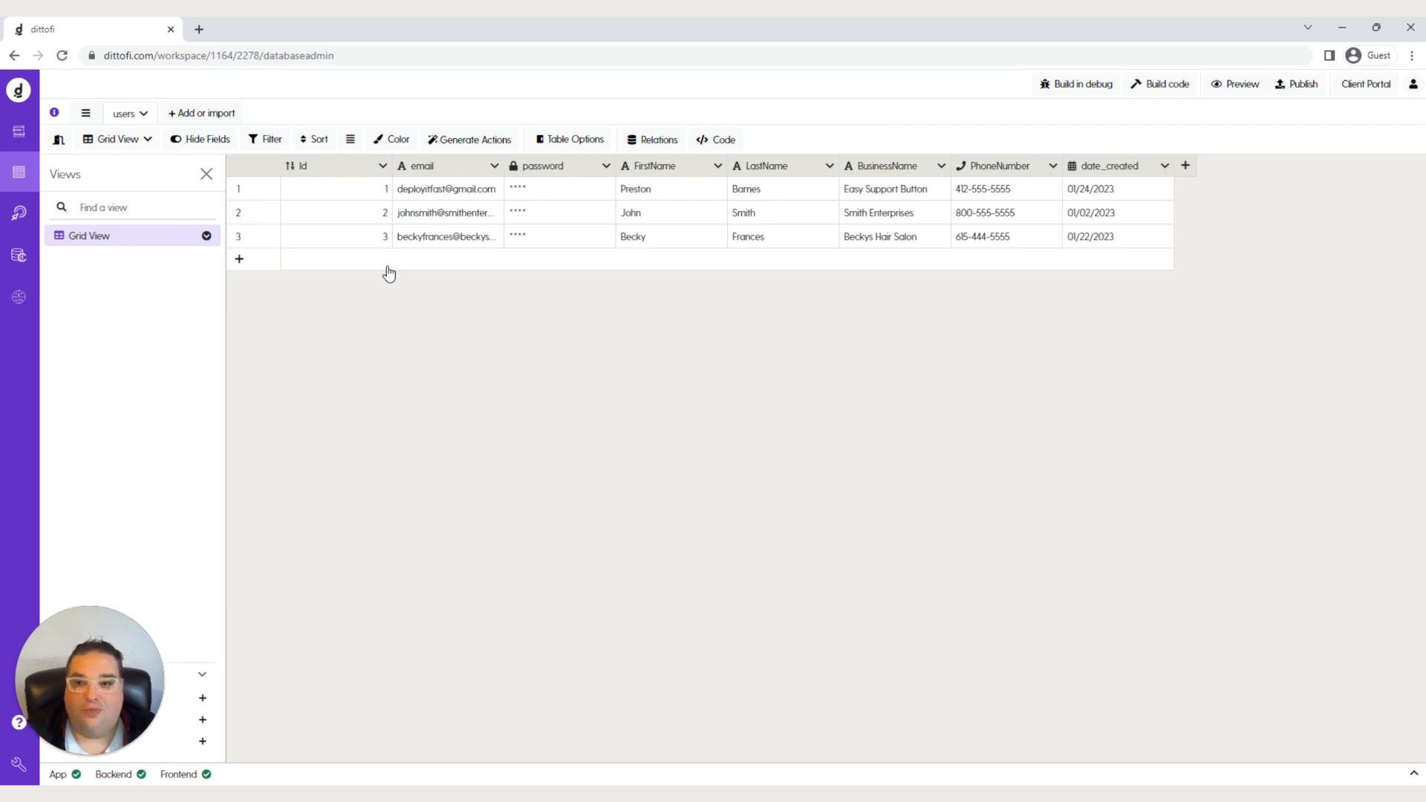
pyautogui.click(383, 167)
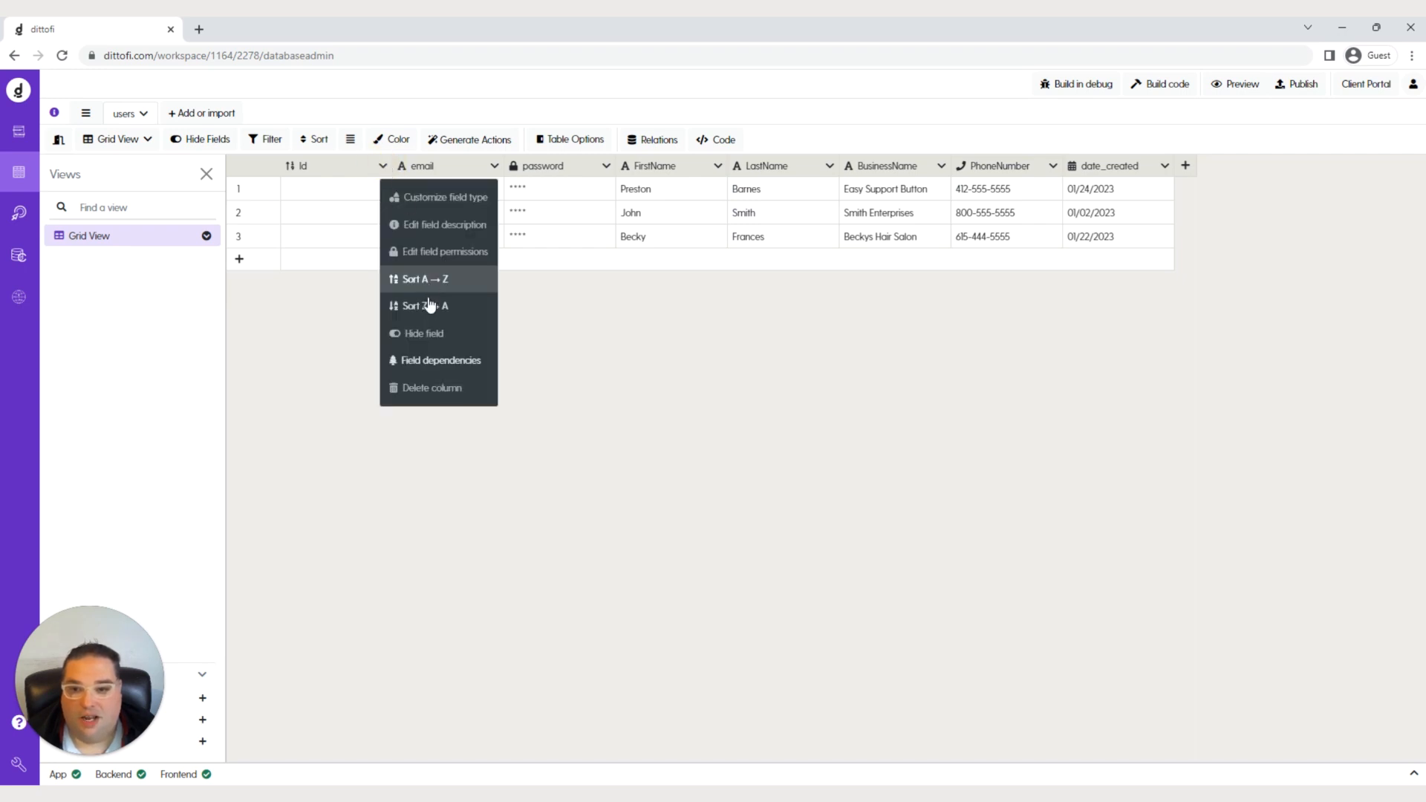
pyautogui.click(411, 308)
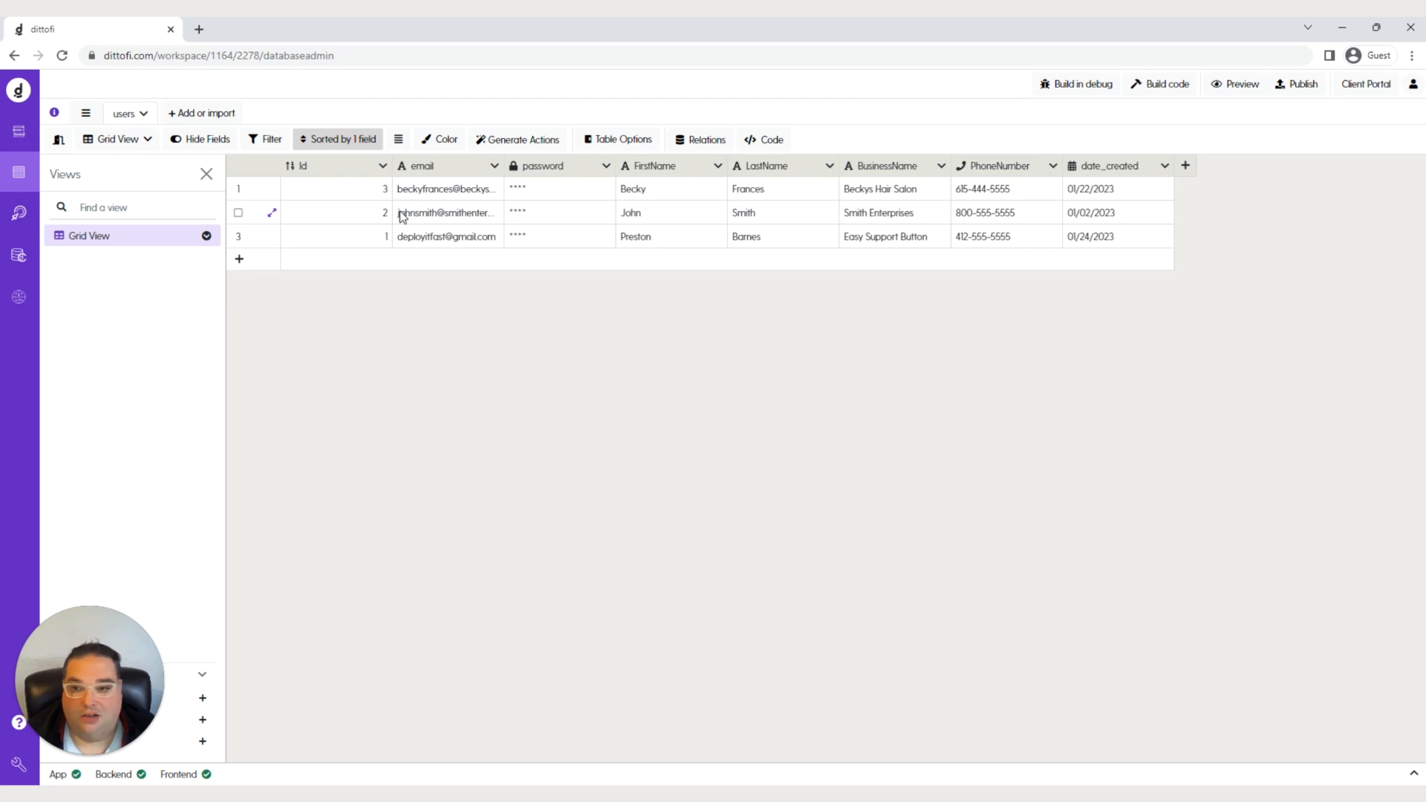
# Return to the getNewCustomersEndpoint action and compare the customer e-mails in the response body with the sorted users table
pyautogui.click(20, 218)
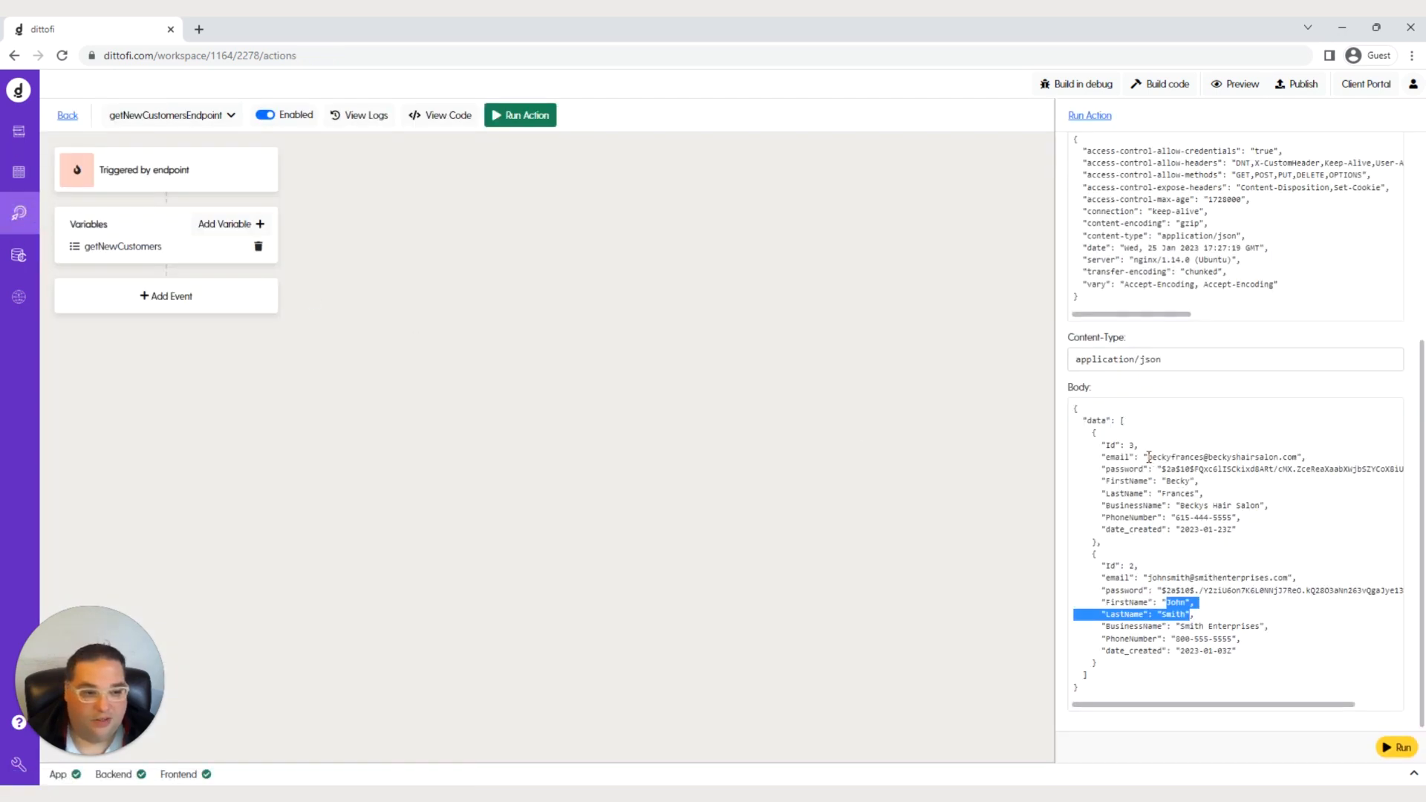
pyautogui.moveTo(1148, 457); pyautogui.dragTo(1294, 459)
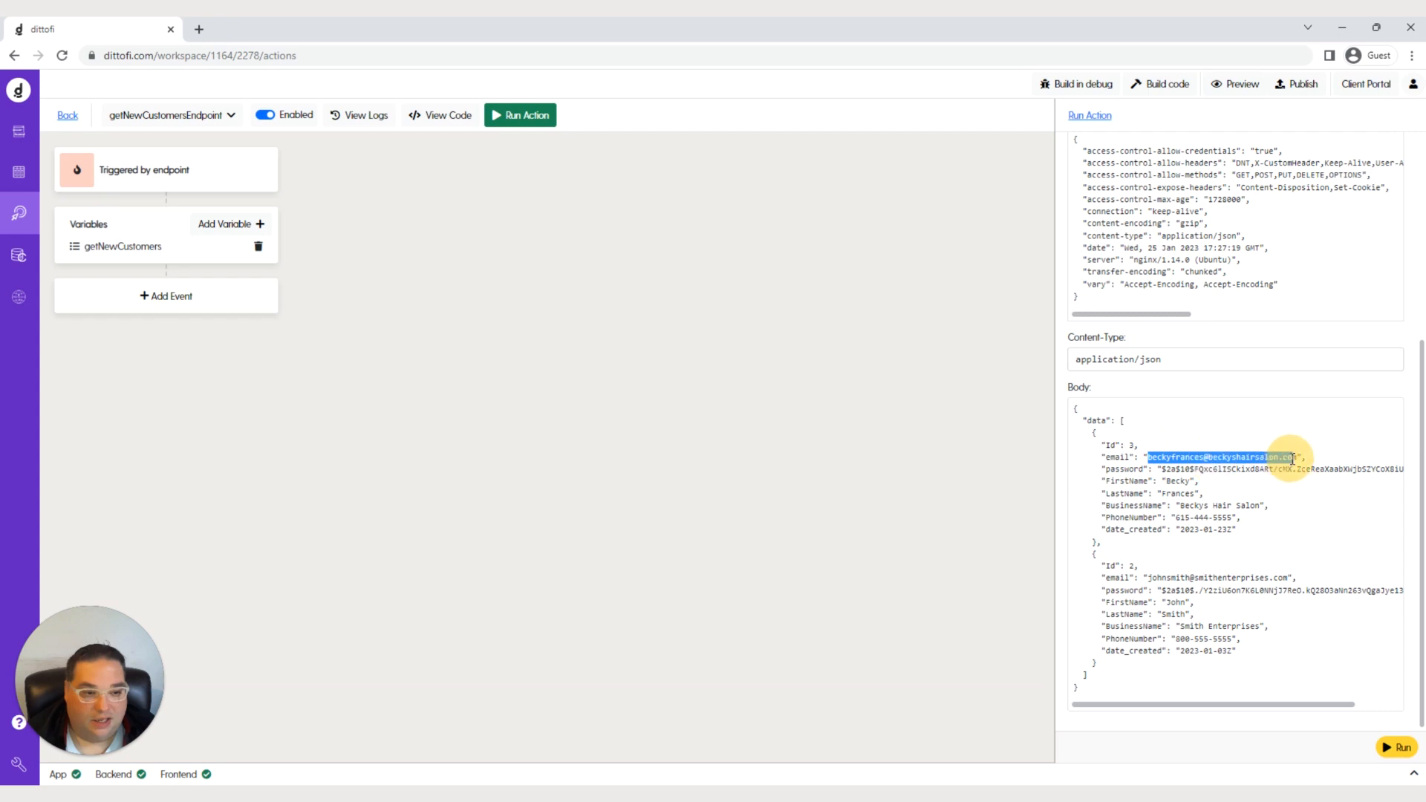
pyautogui.moveTo(1150, 578); pyautogui.dragTo(1296, 578)
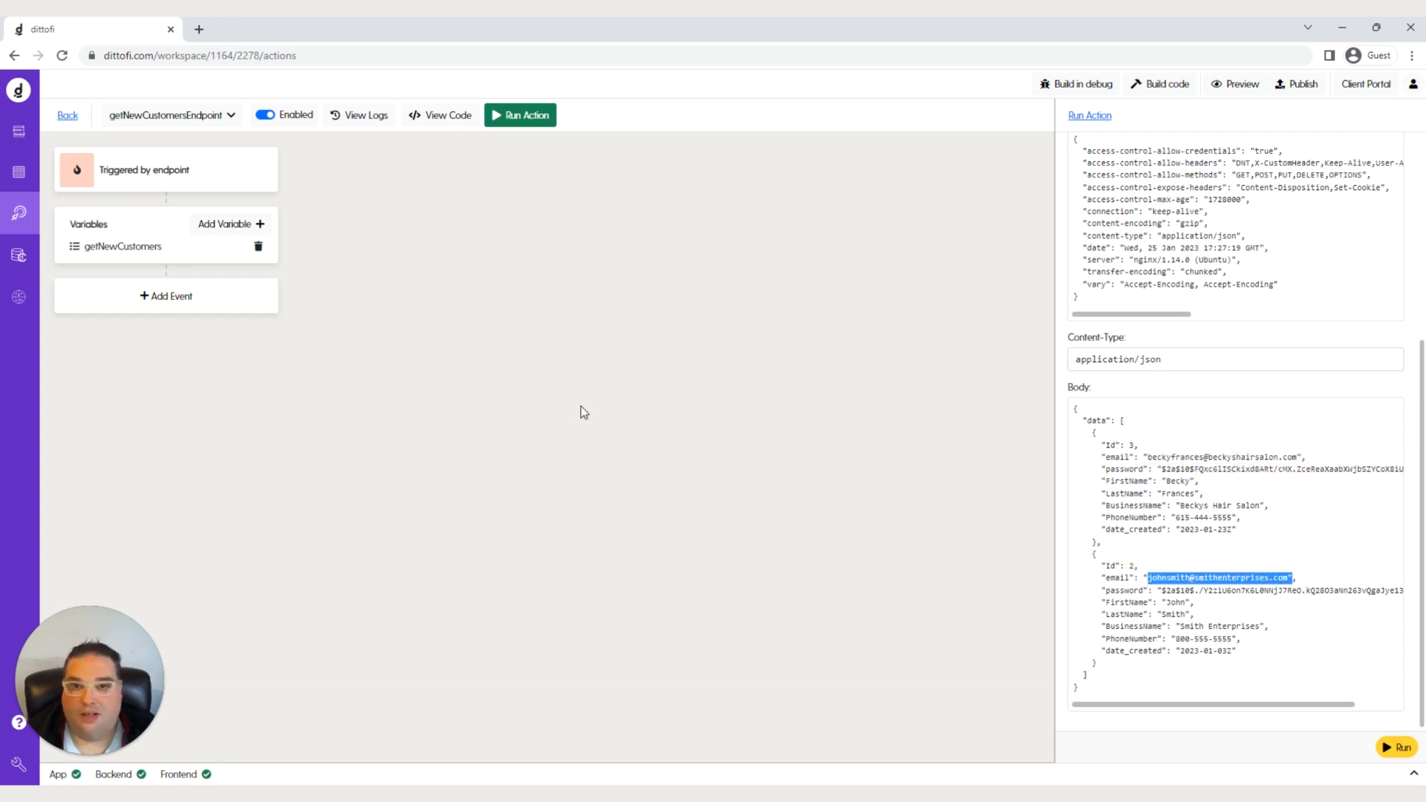